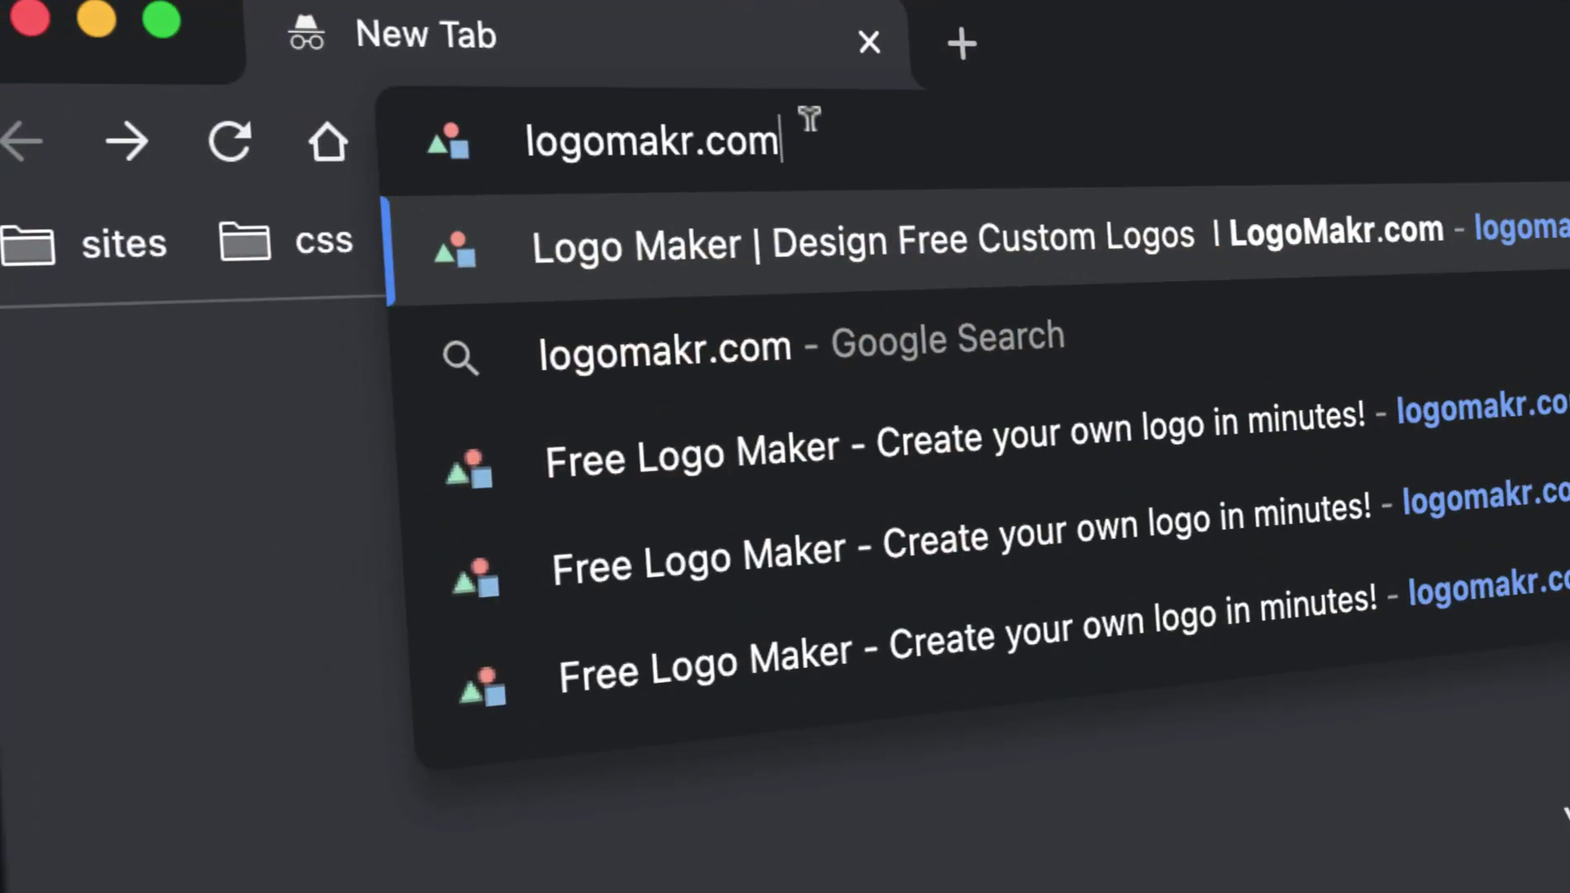
# Step: Load logomakr.com in Chrome to reach the empty logo editor
pyautogui.press('Return')
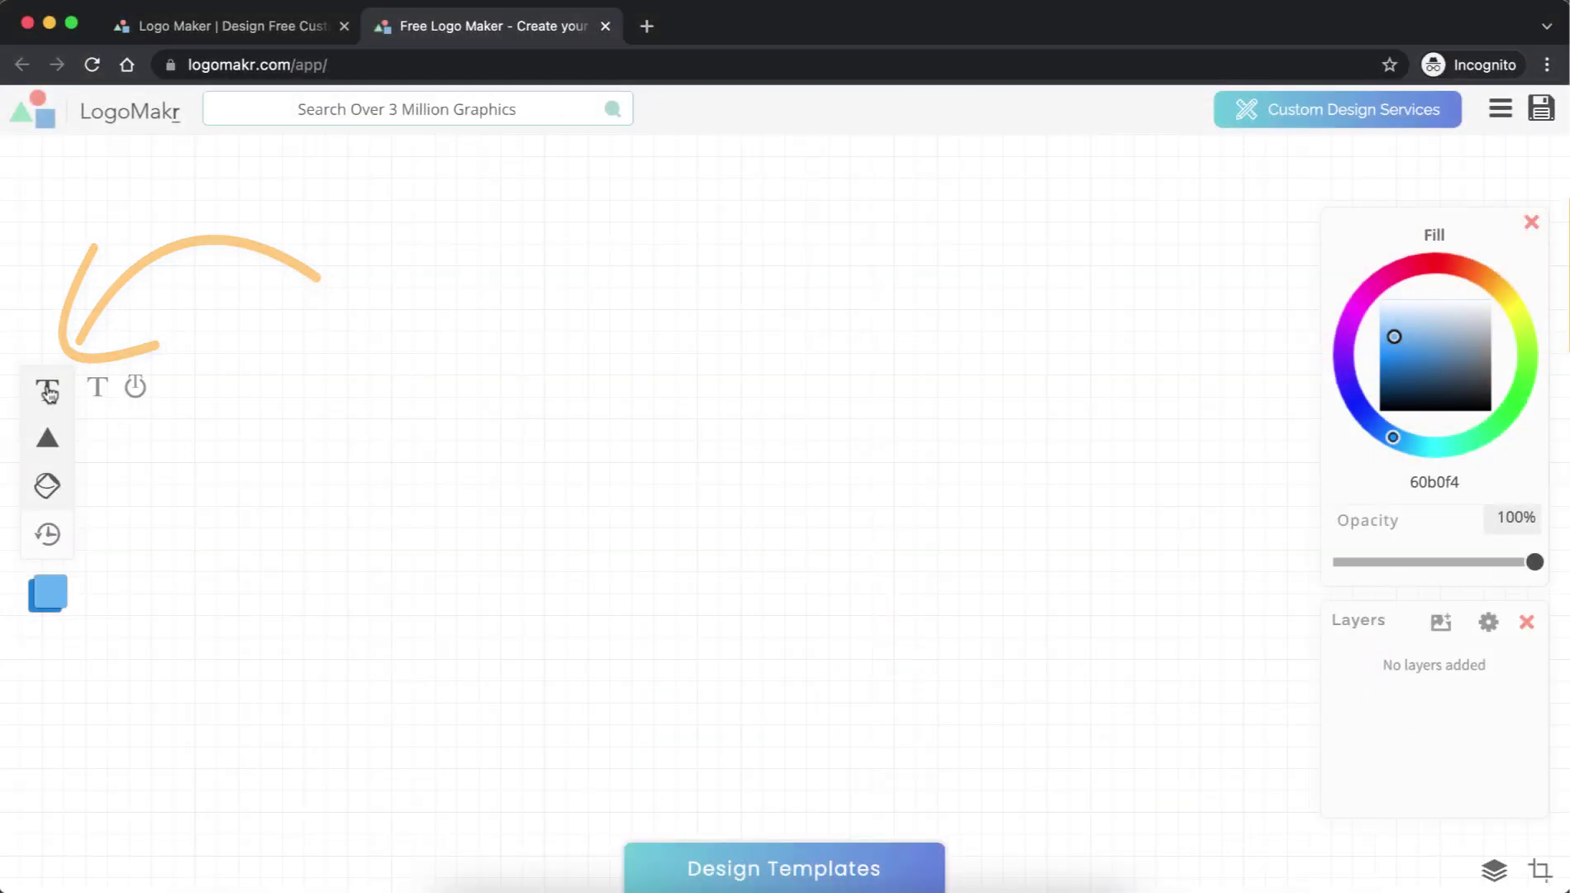
# Step: Add a 'Fahad hub' text layer to the canvas and enlarge it
pyautogui.click(48, 390)
pyautogui.write('Faha')
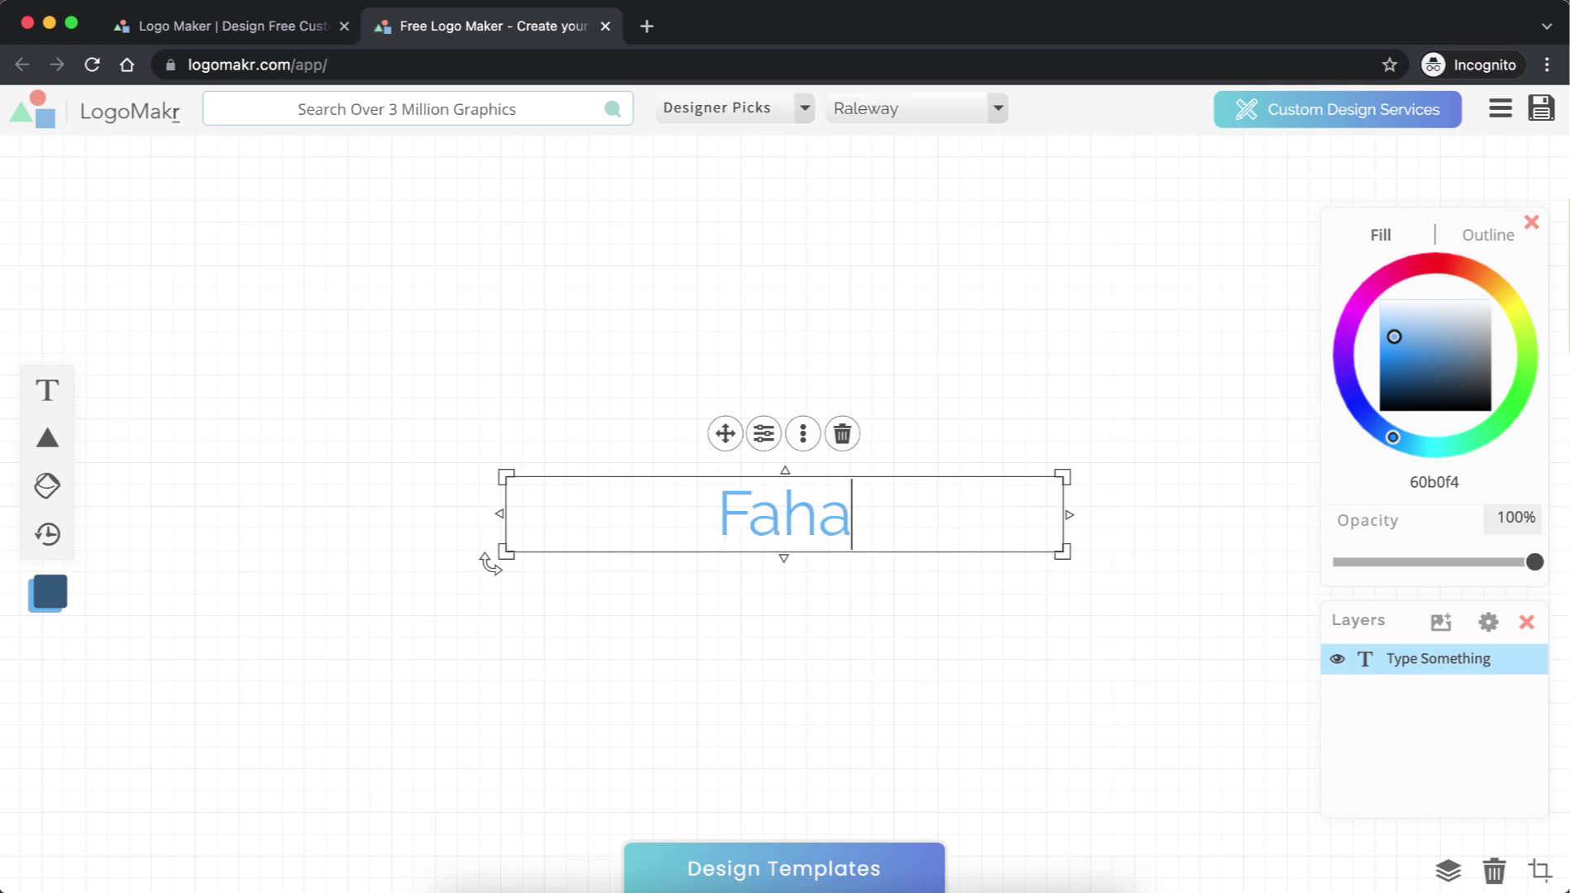
pyautogui.write('d hub')
pyautogui.moveTo(1066, 551)
pyautogui.mouseDown()
pyautogui.moveTo(1230, 700)
pyautogui.moveTo(1083, 607)
pyautogui.mouseUp()
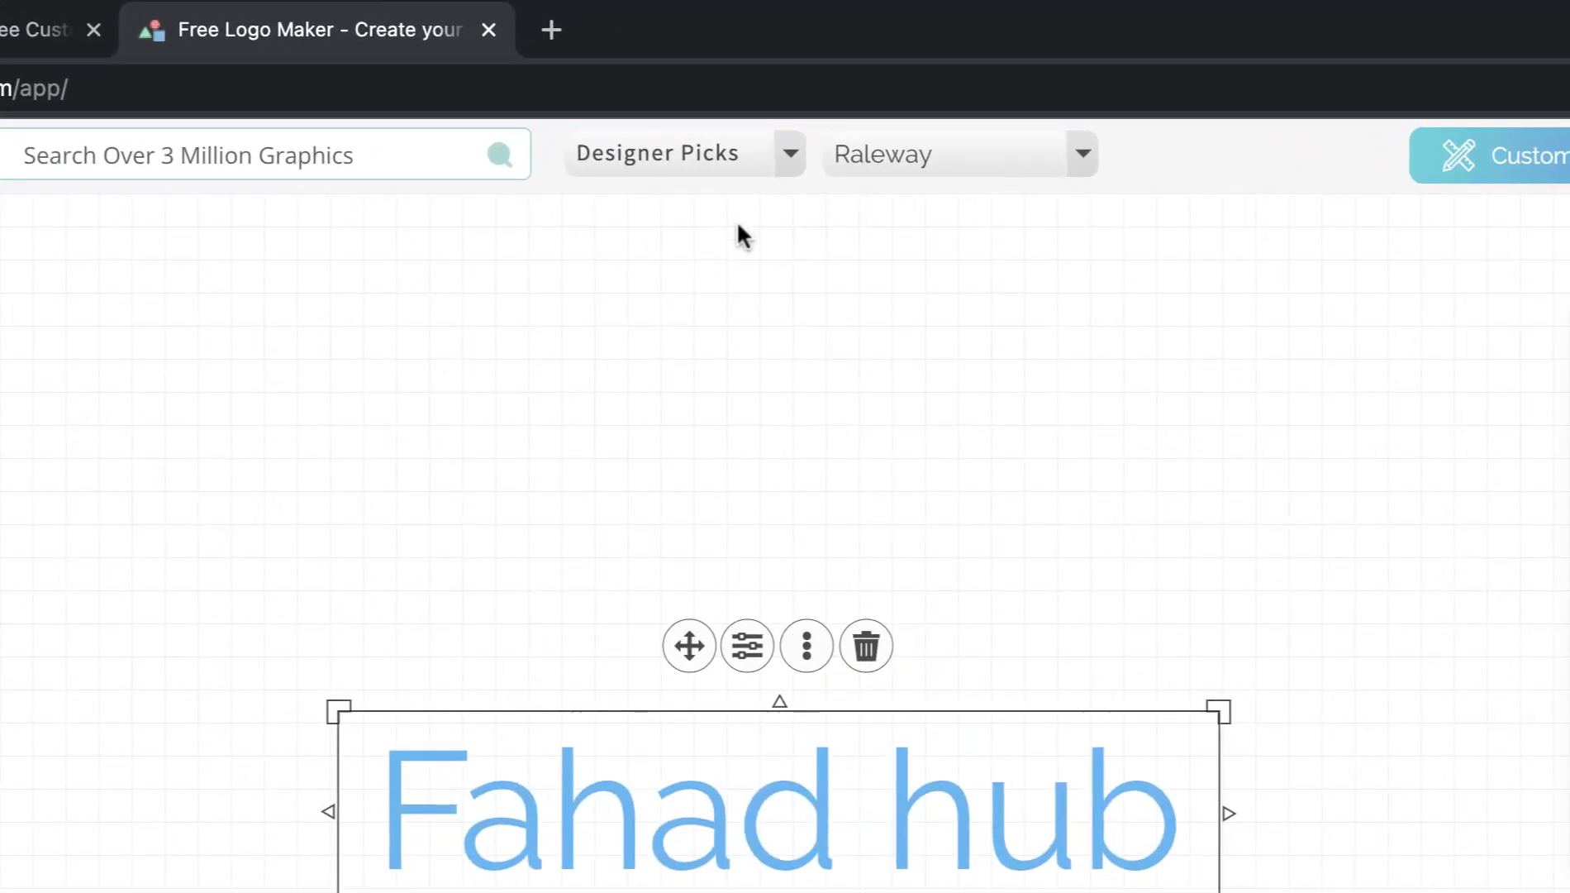
# Step: Set the text font to Roboto from the Simple & Modern category
pyautogui.click(790, 165)
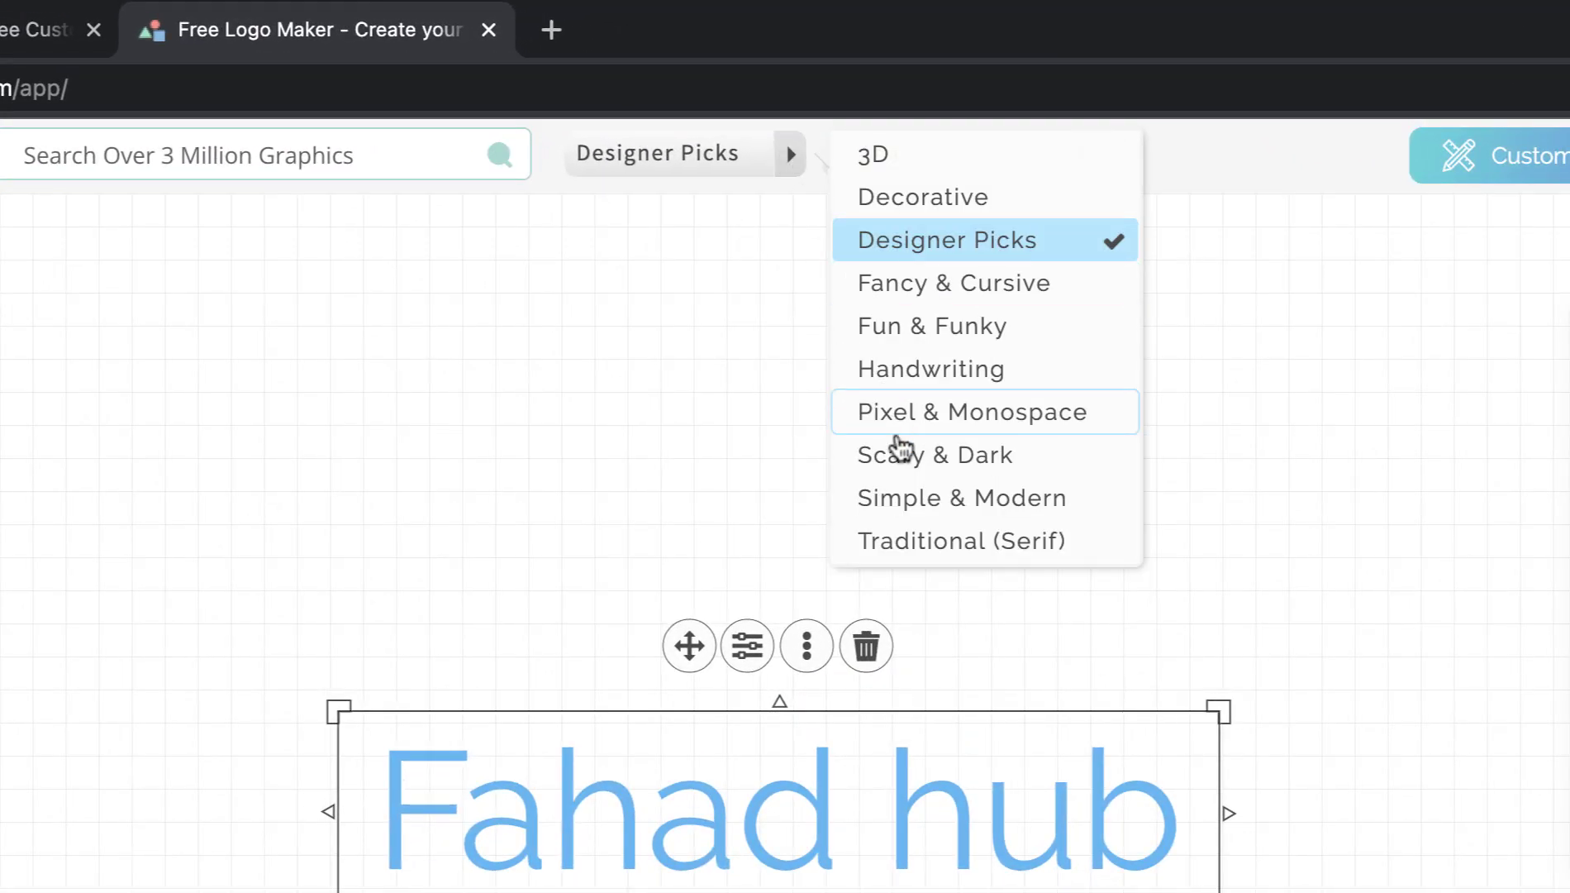
pyautogui.click(942, 502)
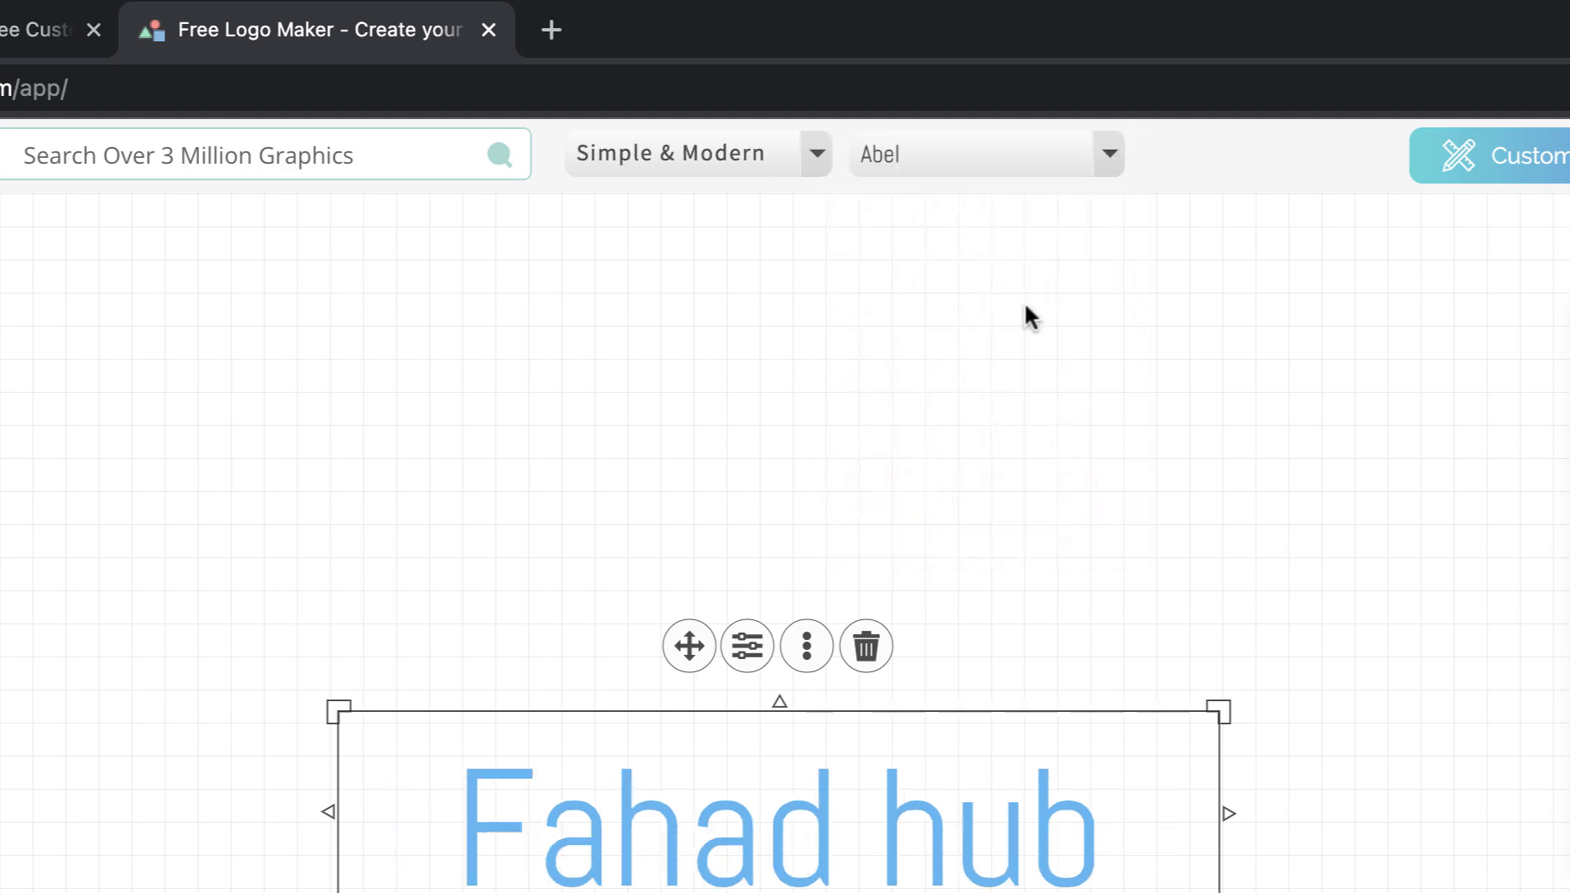
pyautogui.click(1025, 155)
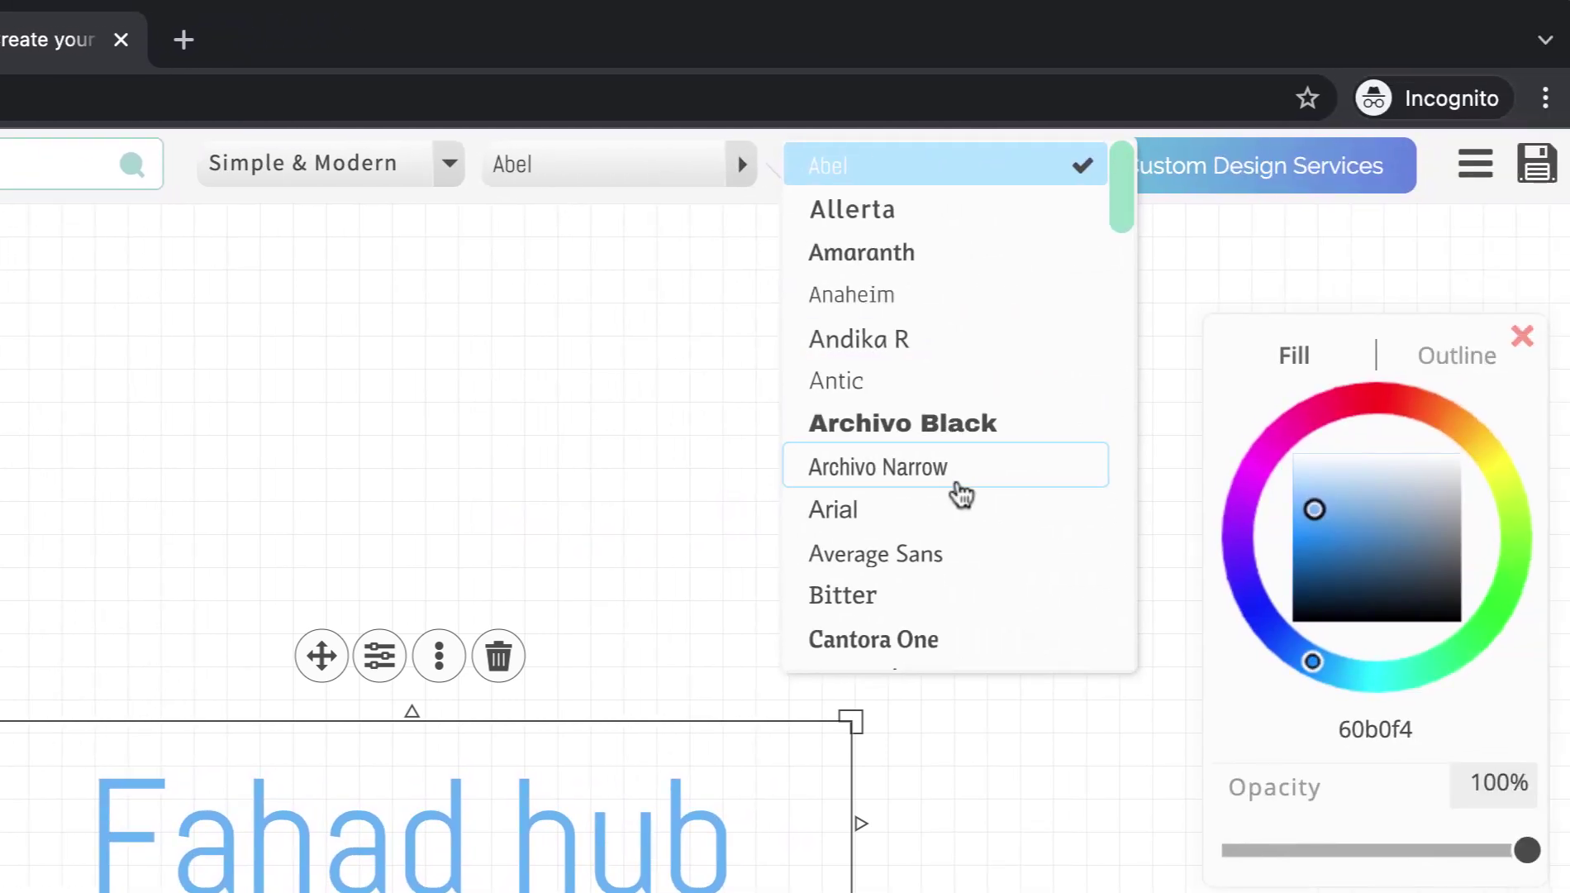
pyautogui.scroll(-10, 963, 493)
pyautogui.scroll(-4, 962, 493)
pyautogui.scroll(-7, 957, 483)
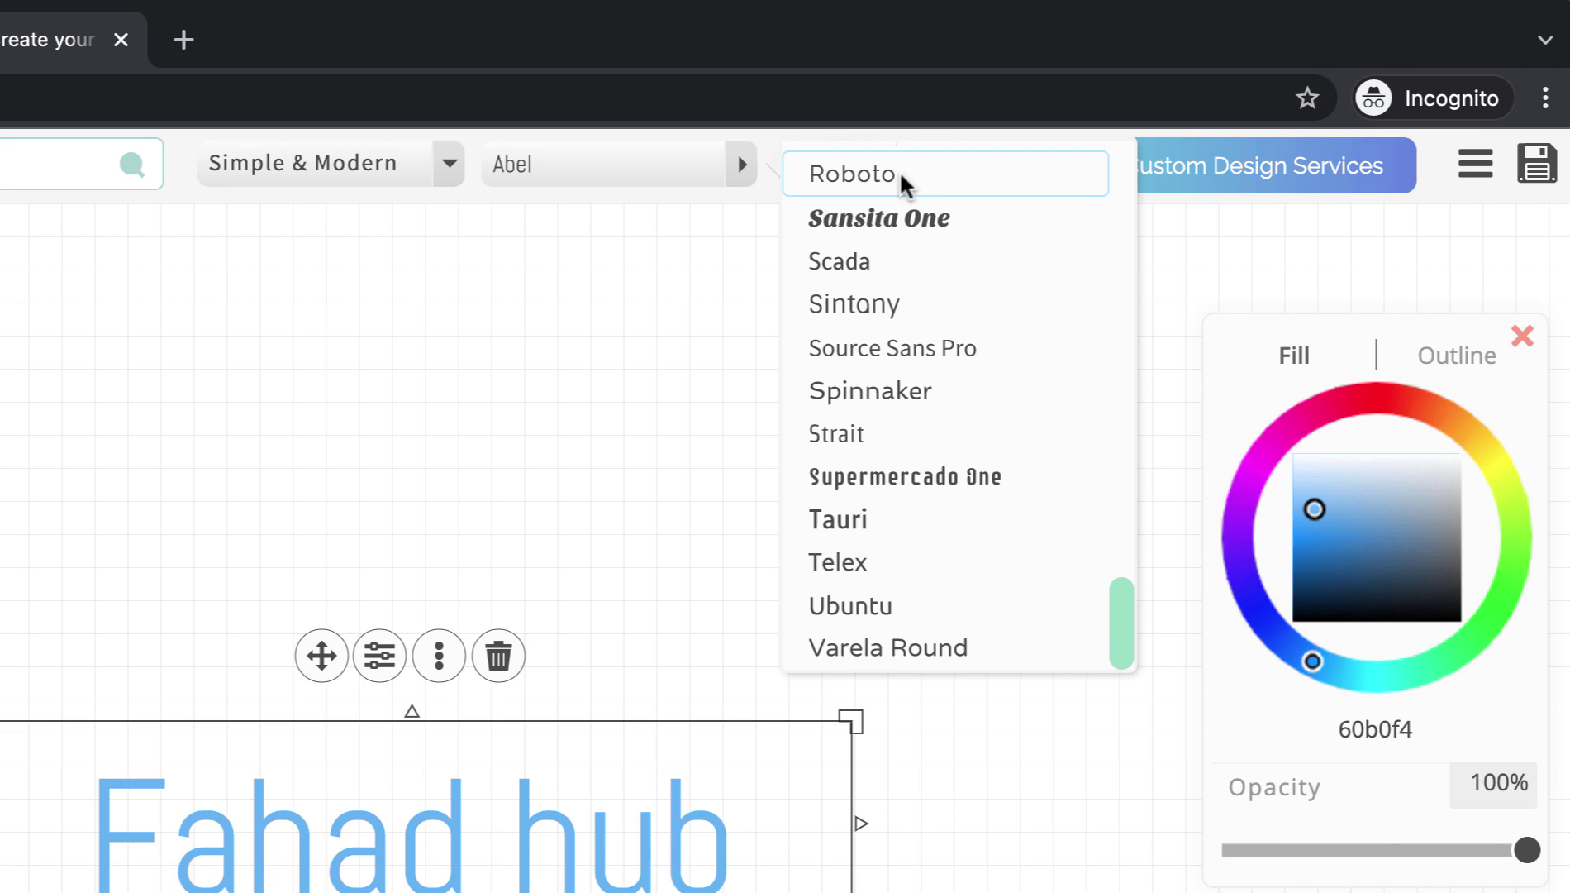
pyautogui.click(876, 174)
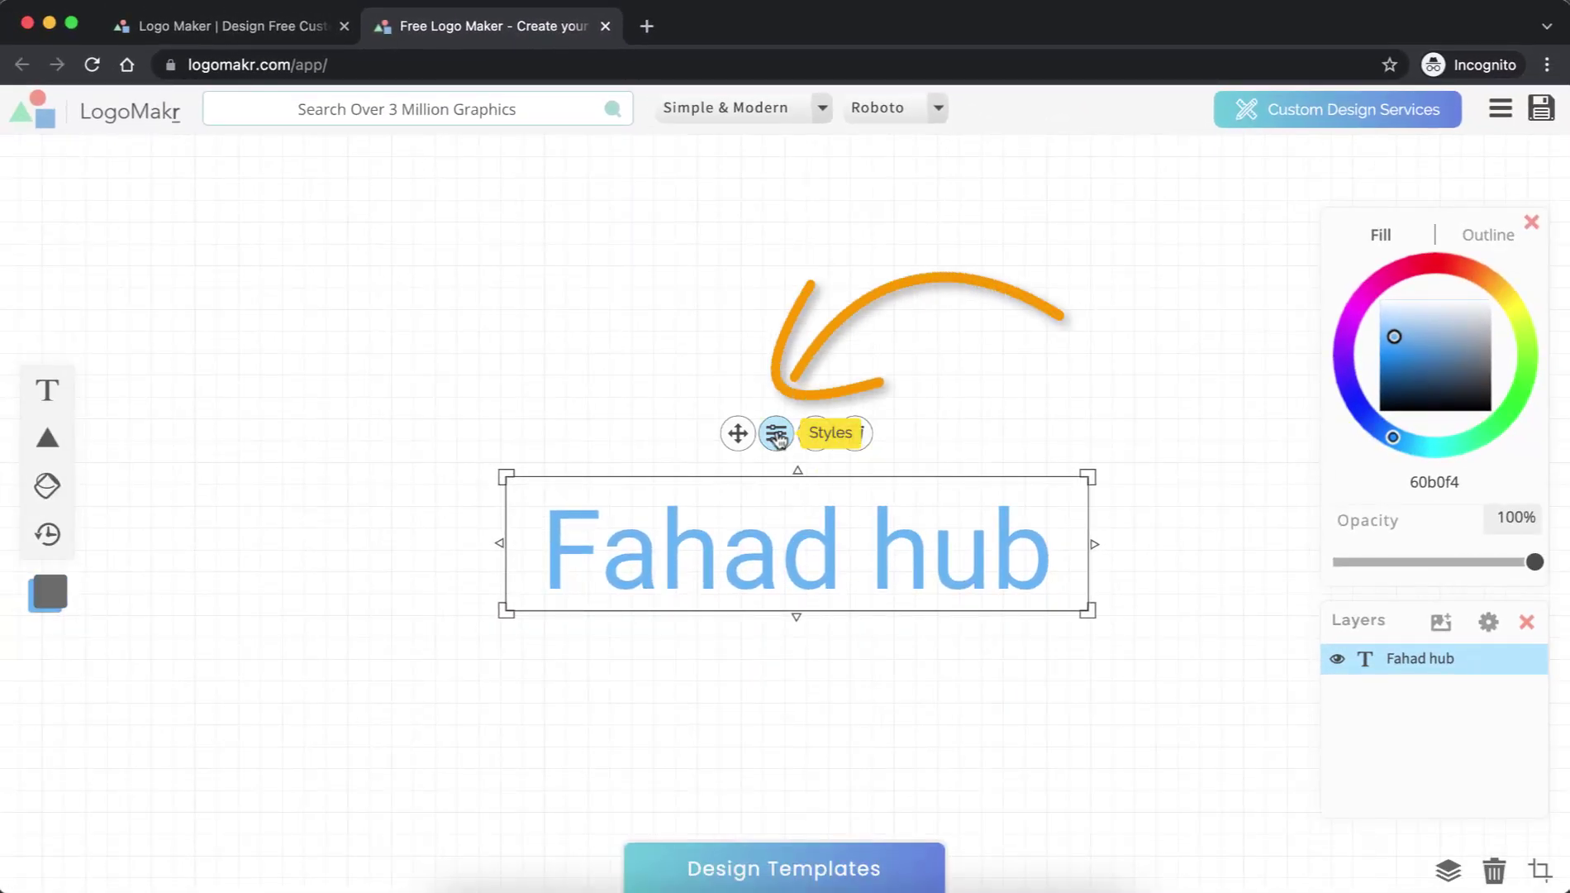
# Step: Make the 'Fahad hub' text bold with a black (000000) fill
pyautogui.click(777, 434)
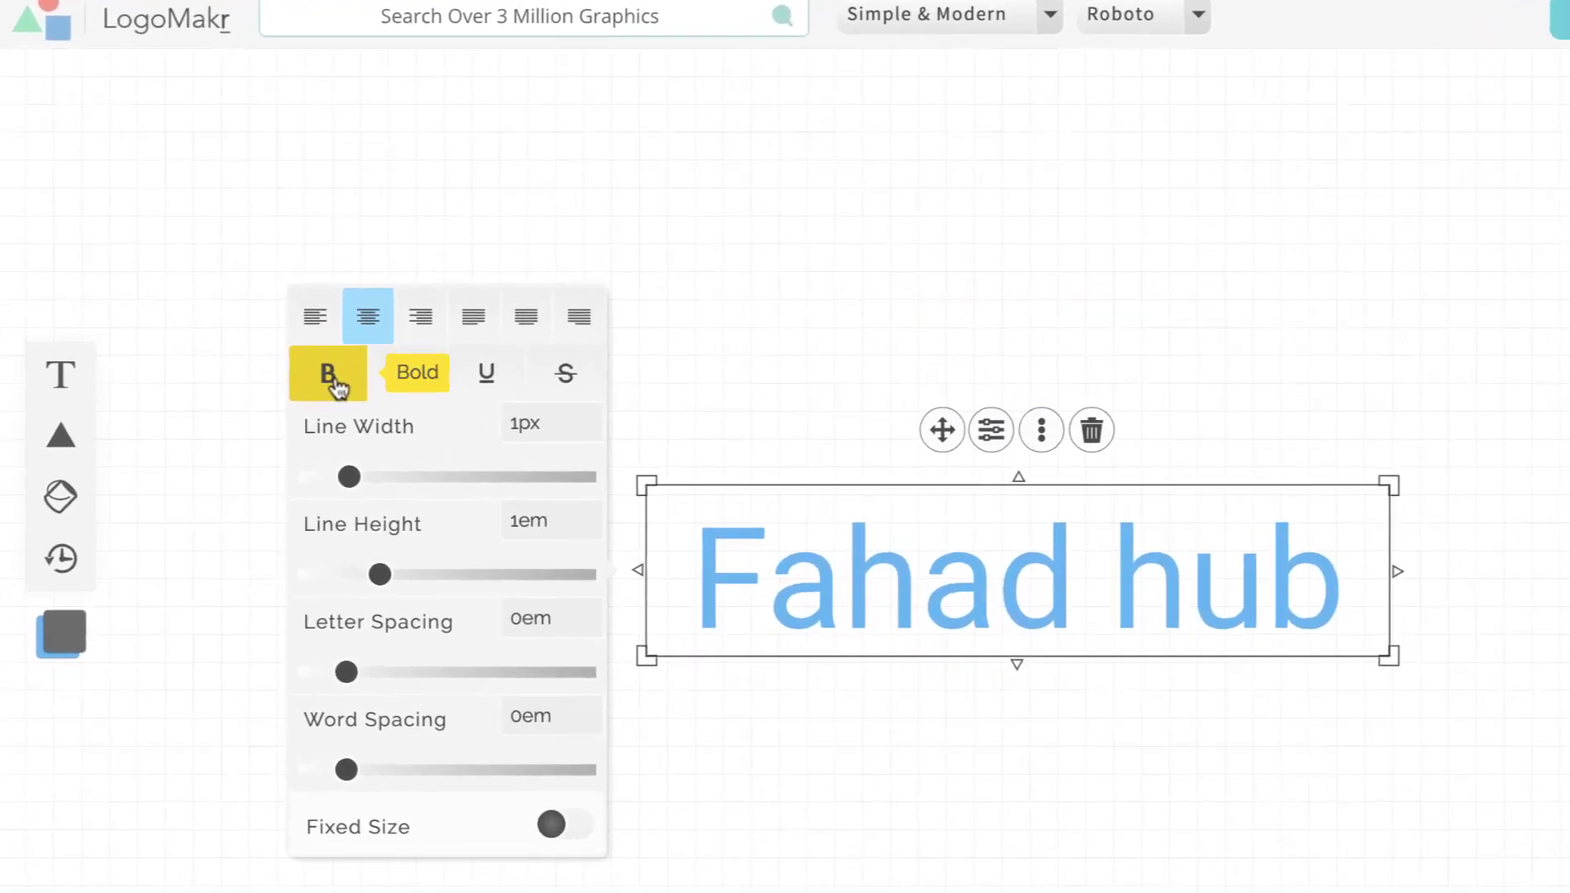
pyautogui.click(330, 376)
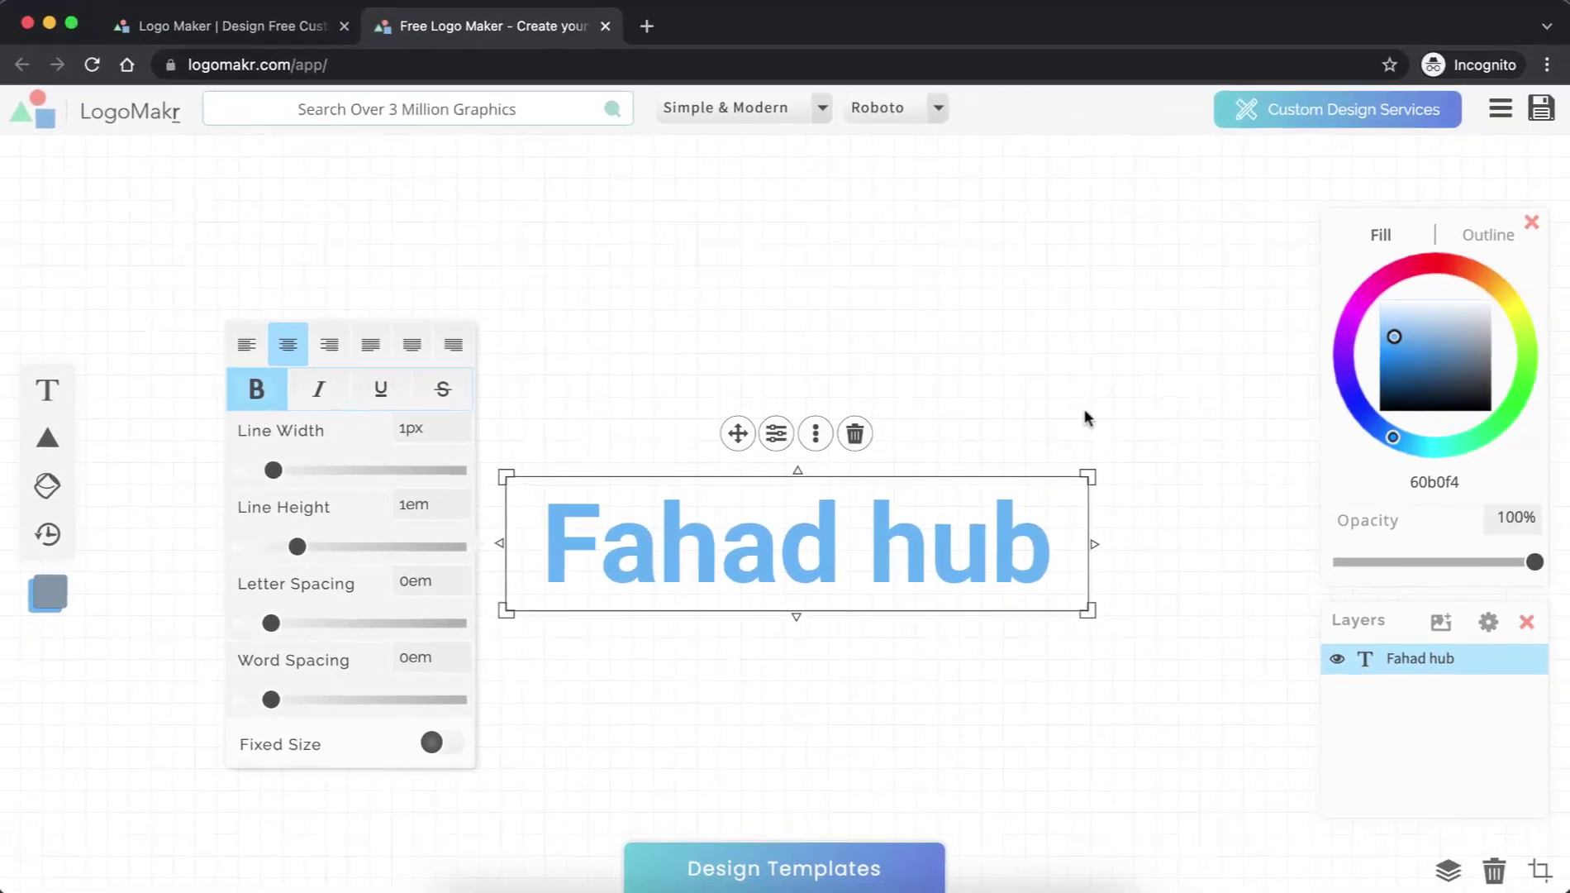
pyautogui.moveTo(1400, 279)
pyautogui.mouseDown()
pyautogui.moveTo(1417, 466)
pyautogui.moveTo(1369, 373)
pyautogui.moveTo(1376, 389)
pyautogui.mouseUp()
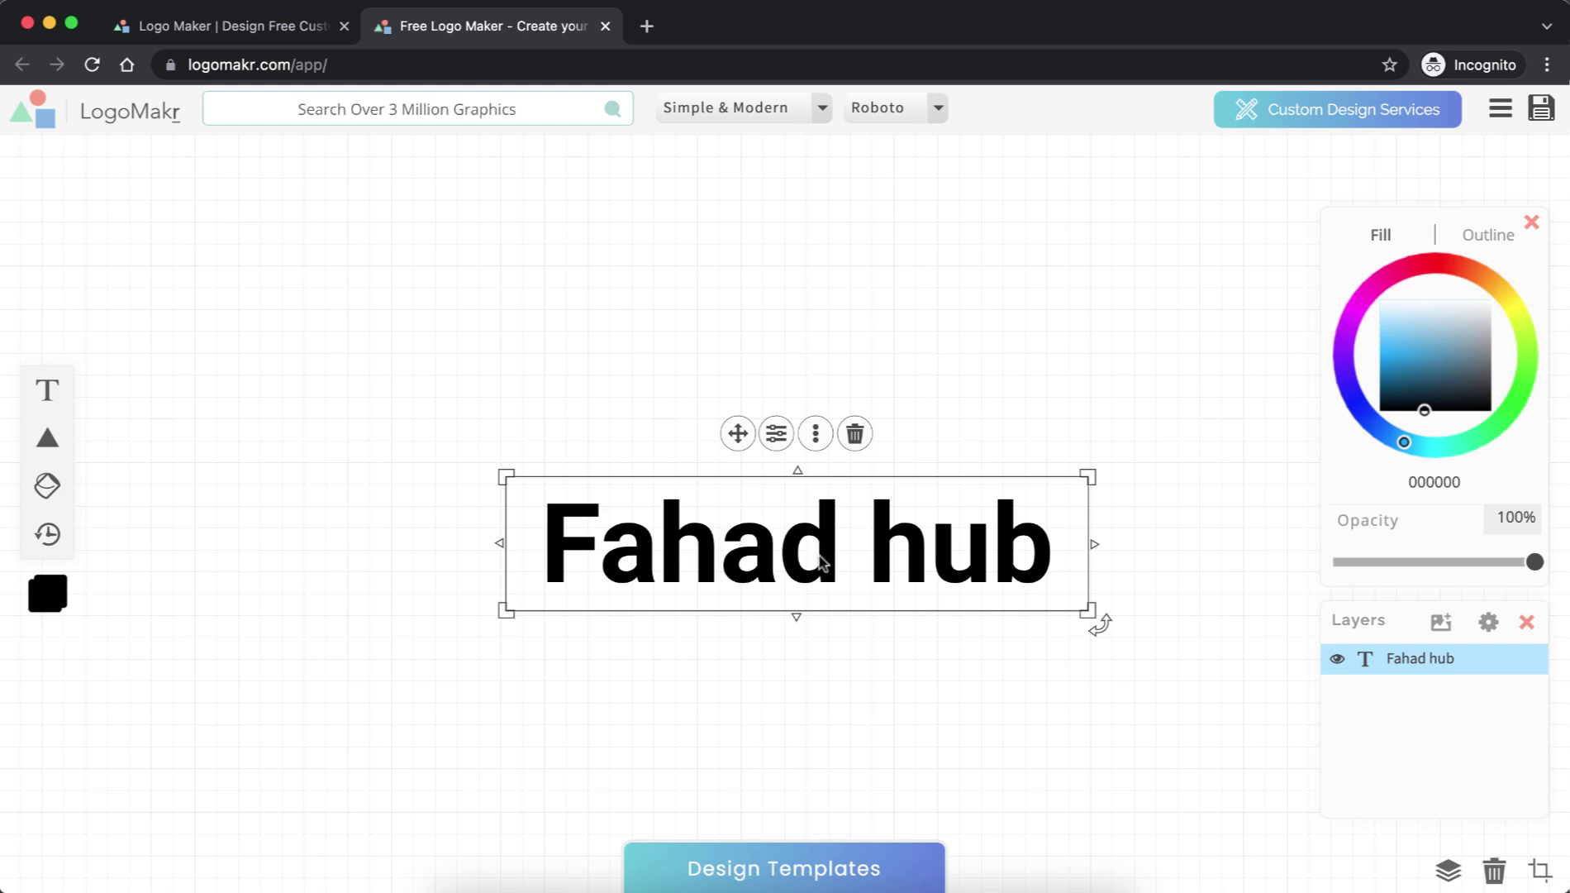
# Step: Cut the text down to 'Fahad' and duplicate that layer
pyautogui.doubleClick(957, 553)
pyautogui.press('BackSpace')
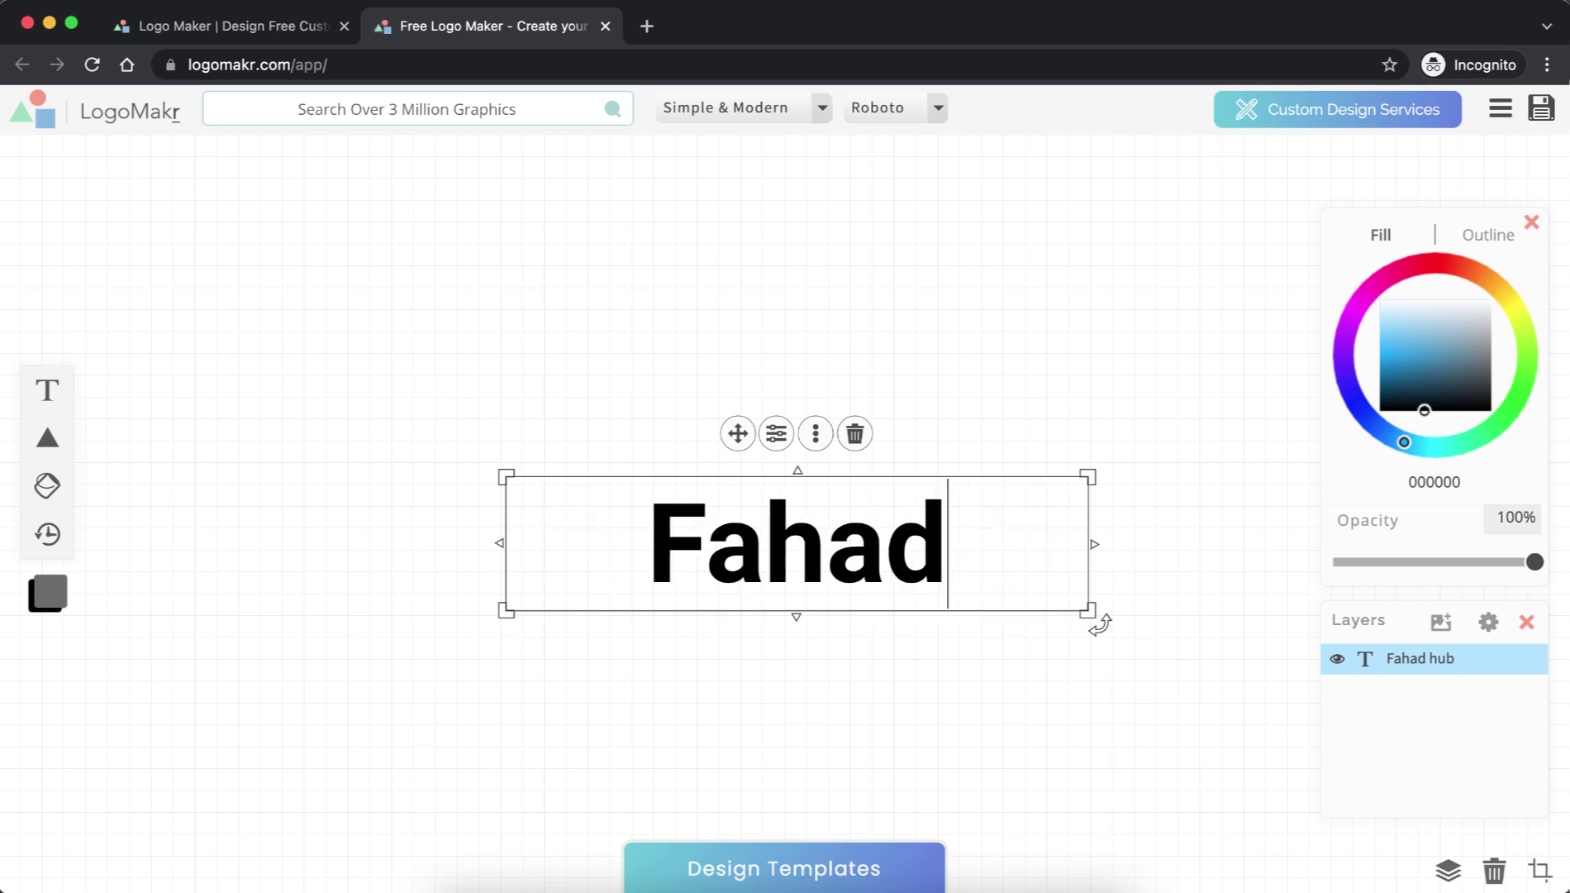
pyautogui.click(816, 432)
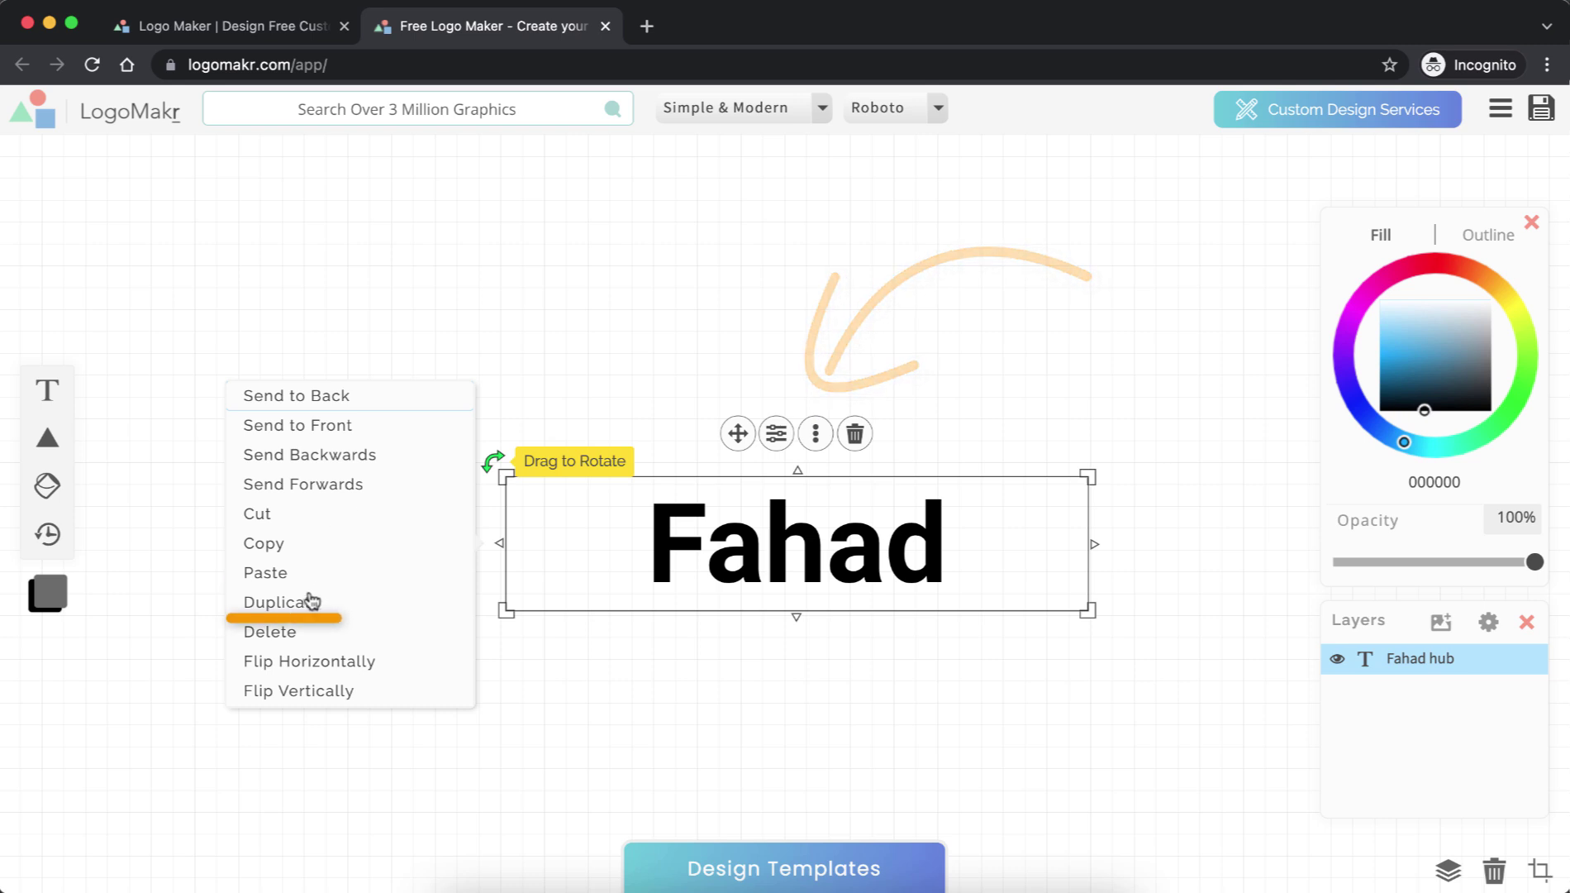
pyautogui.click(270, 604)
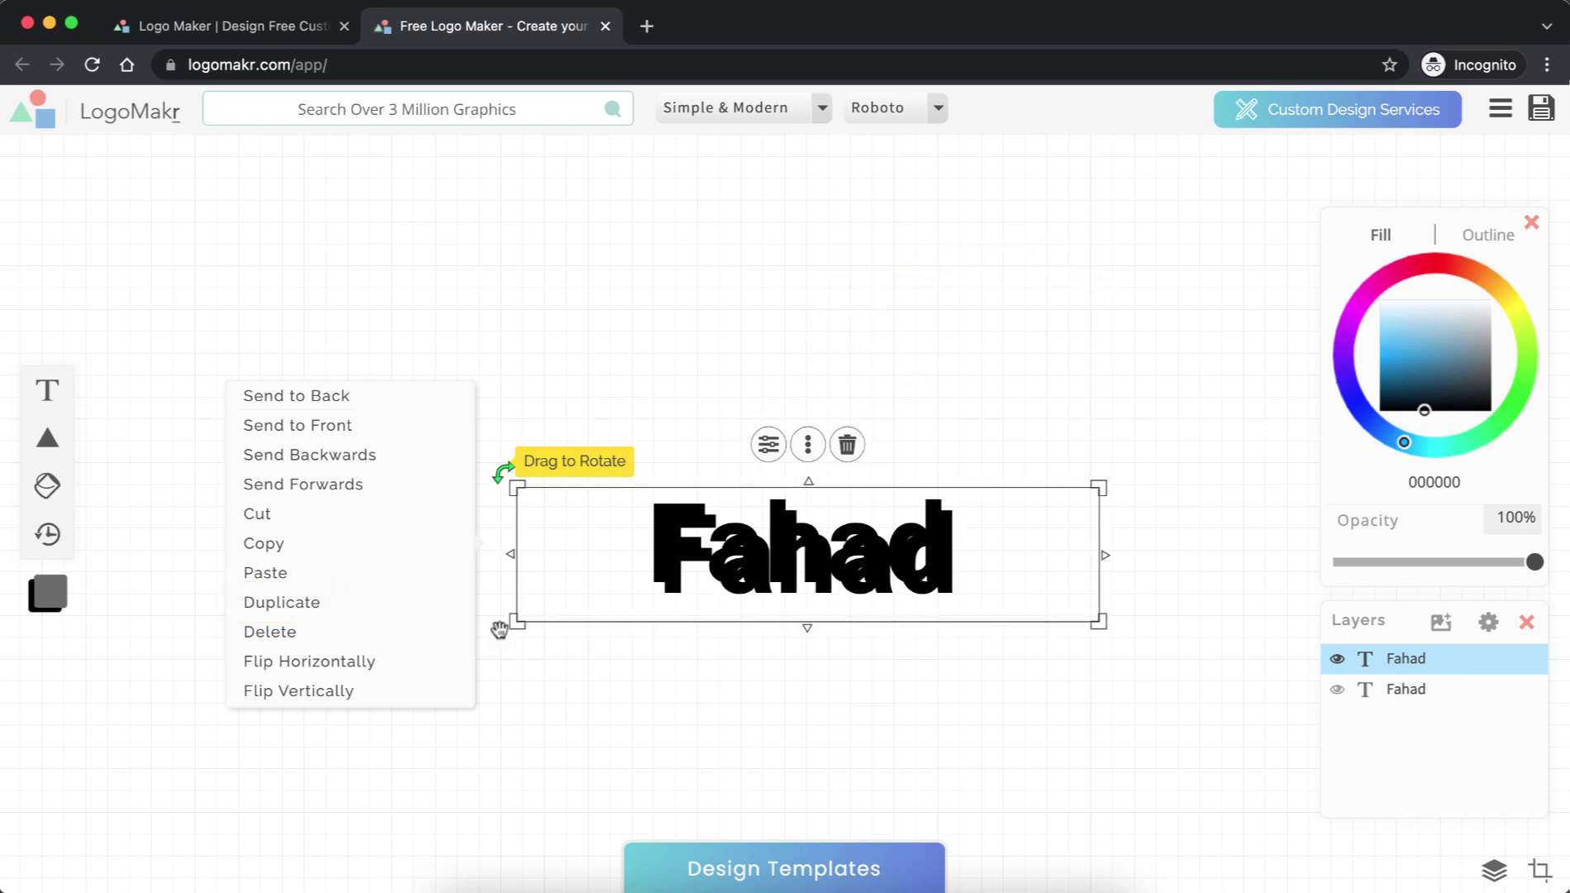
# Step: Retype the copy as 'hub' beside Fahad, then reposition both words together
pyautogui.moveTo(715, 550); pyautogui.dragTo(1033, 533)
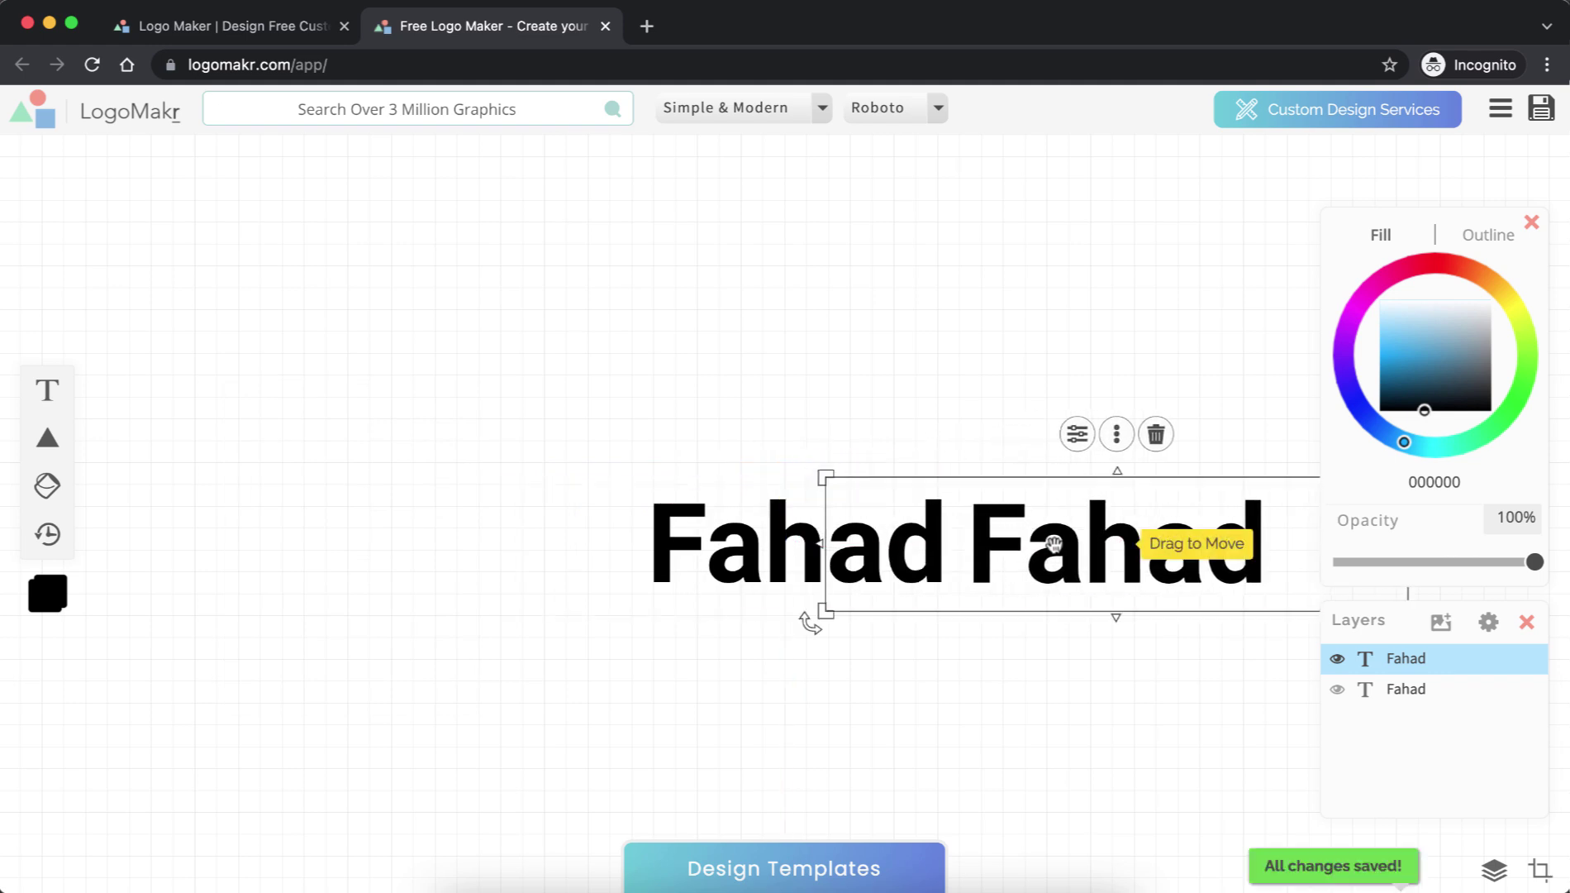
pyautogui.doubleClick(1053, 543)
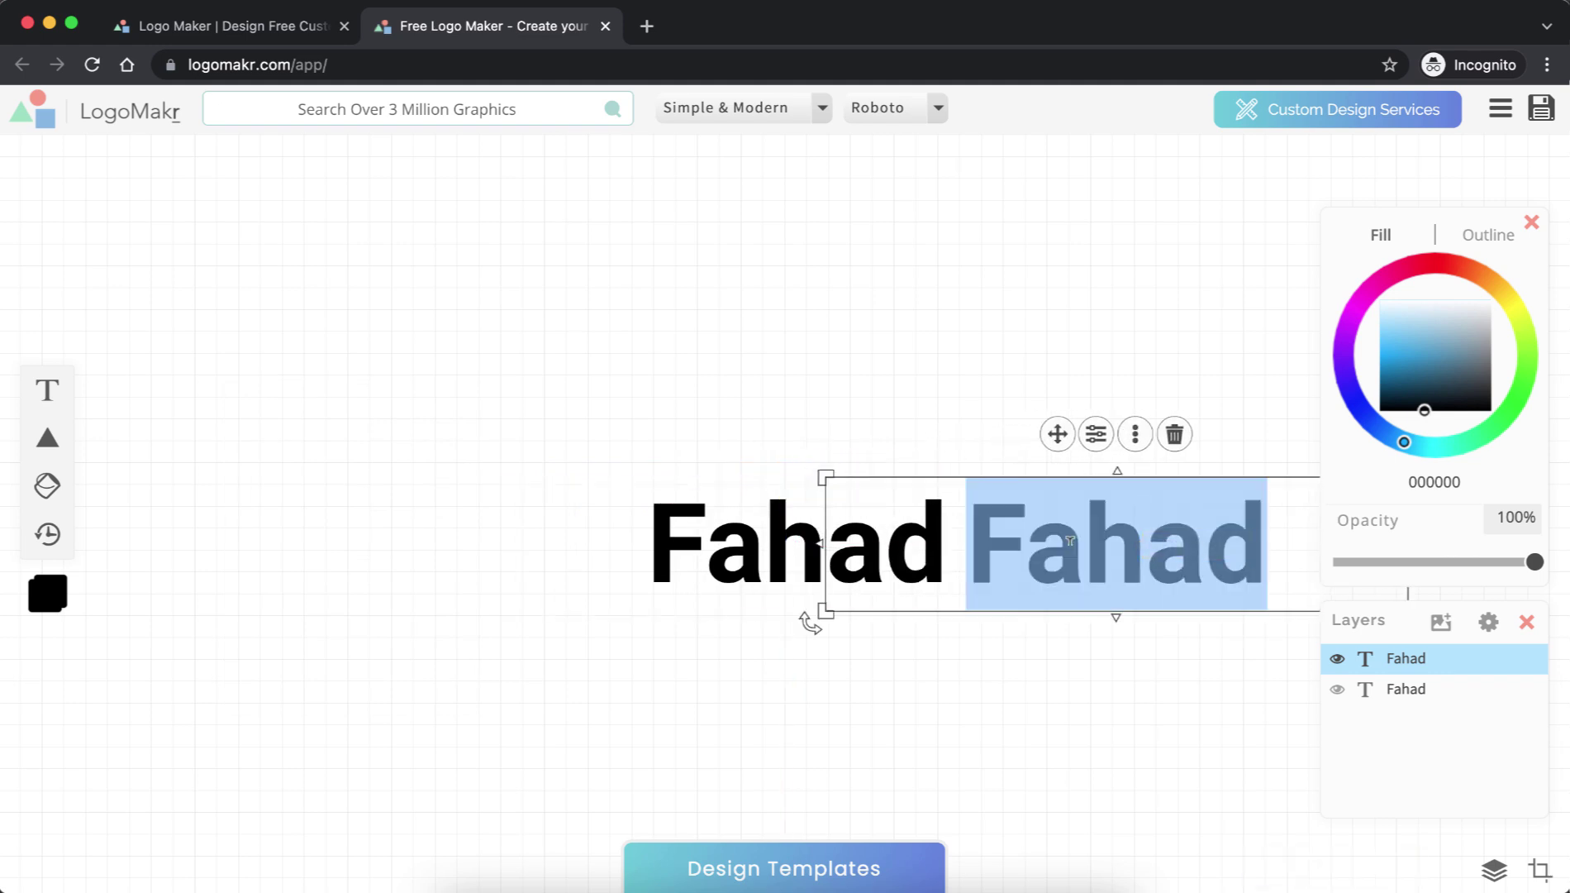
pyautogui.write('hub')
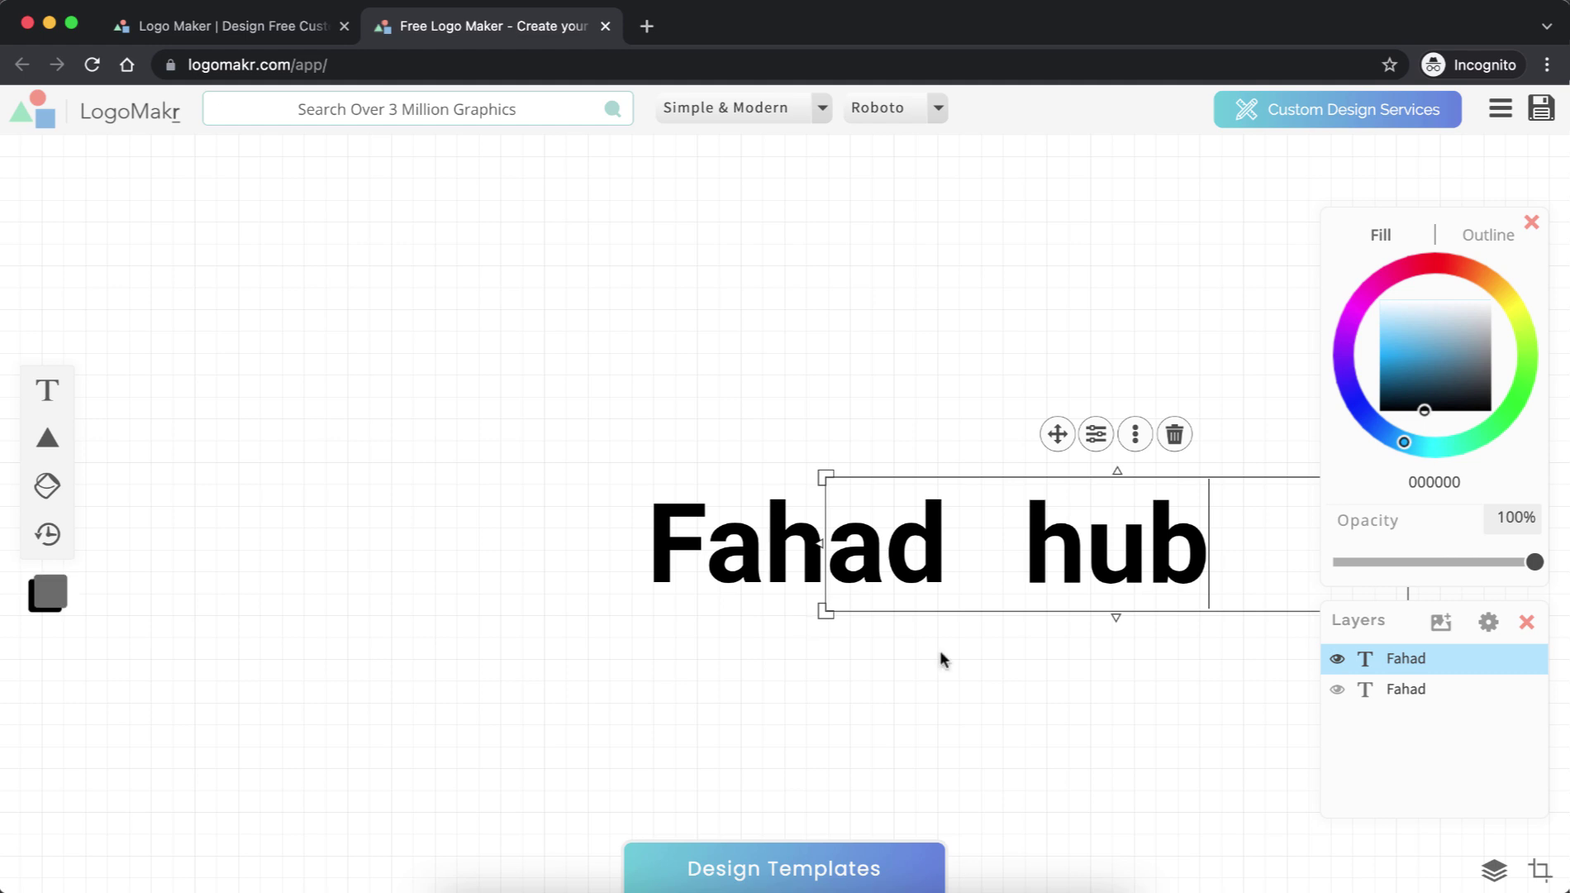
pyautogui.click(942, 659)
pyautogui.moveTo(1086, 560); pyautogui.dragTo(1023, 563)
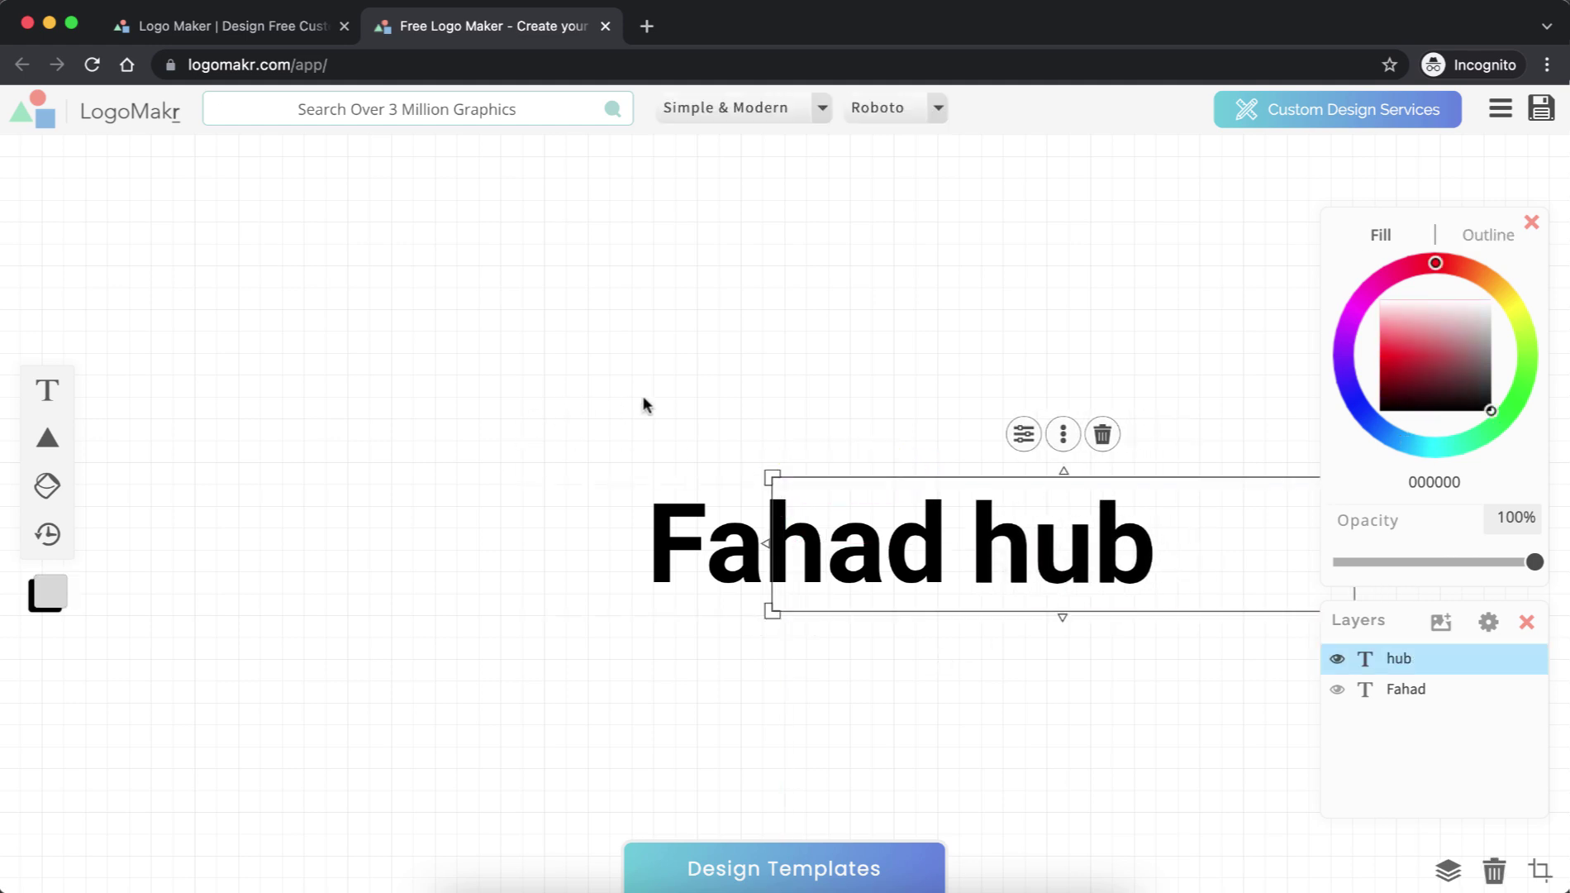
pyautogui.moveTo(618, 424); pyautogui.dragTo(1168, 668)
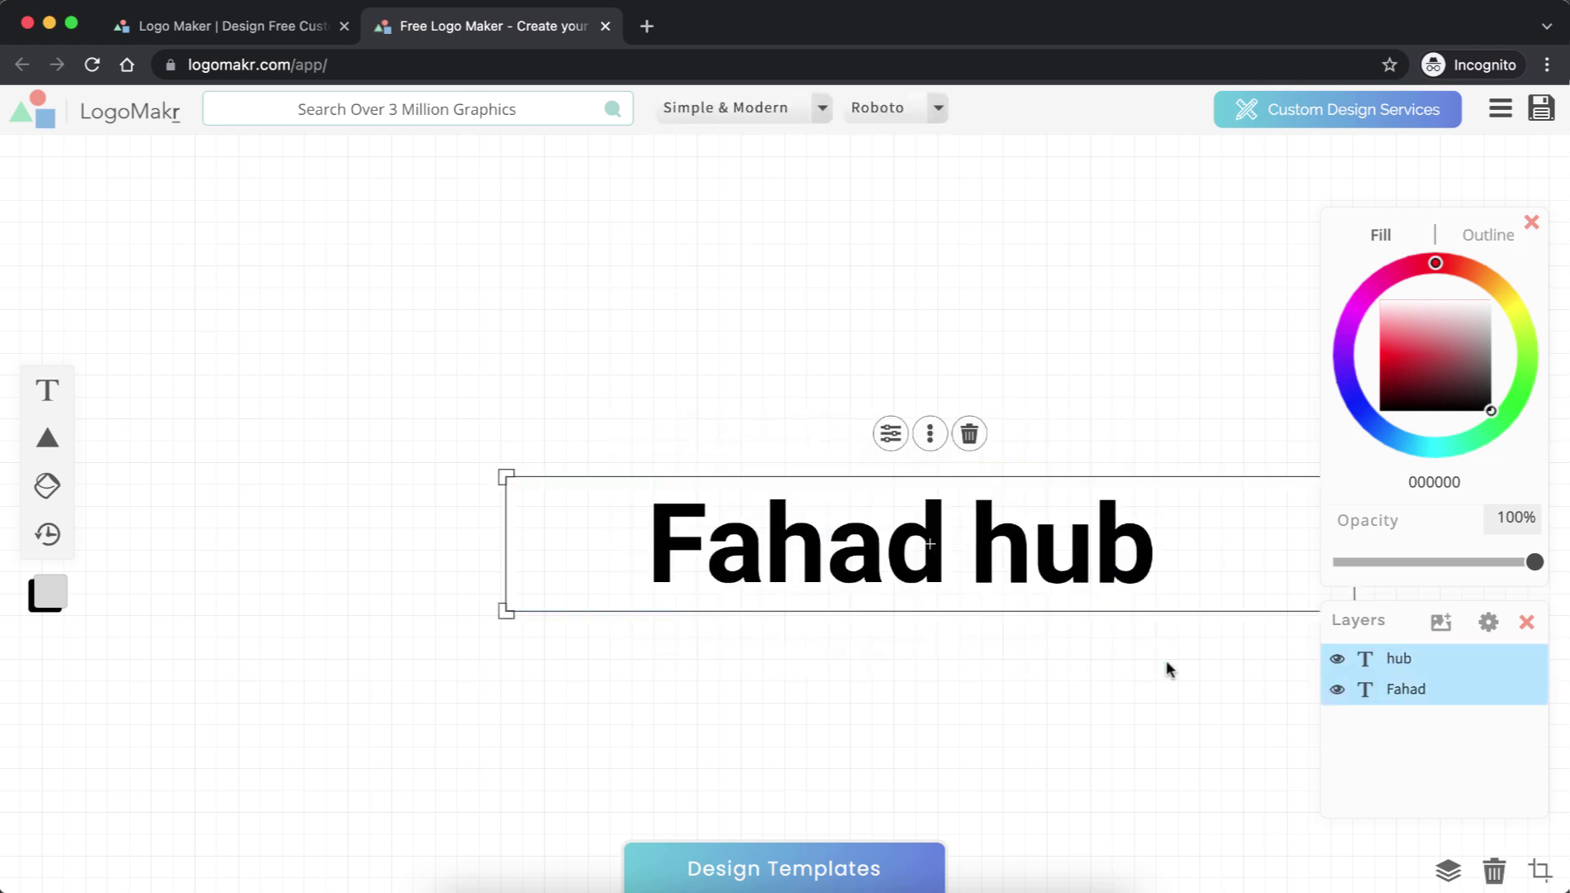
pyautogui.moveTo(881, 589)
pyautogui.mouseDown()
pyautogui.moveTo(704, 516)
pyautogui.moveTo(756, 504)
pyautogui.mouseUp()
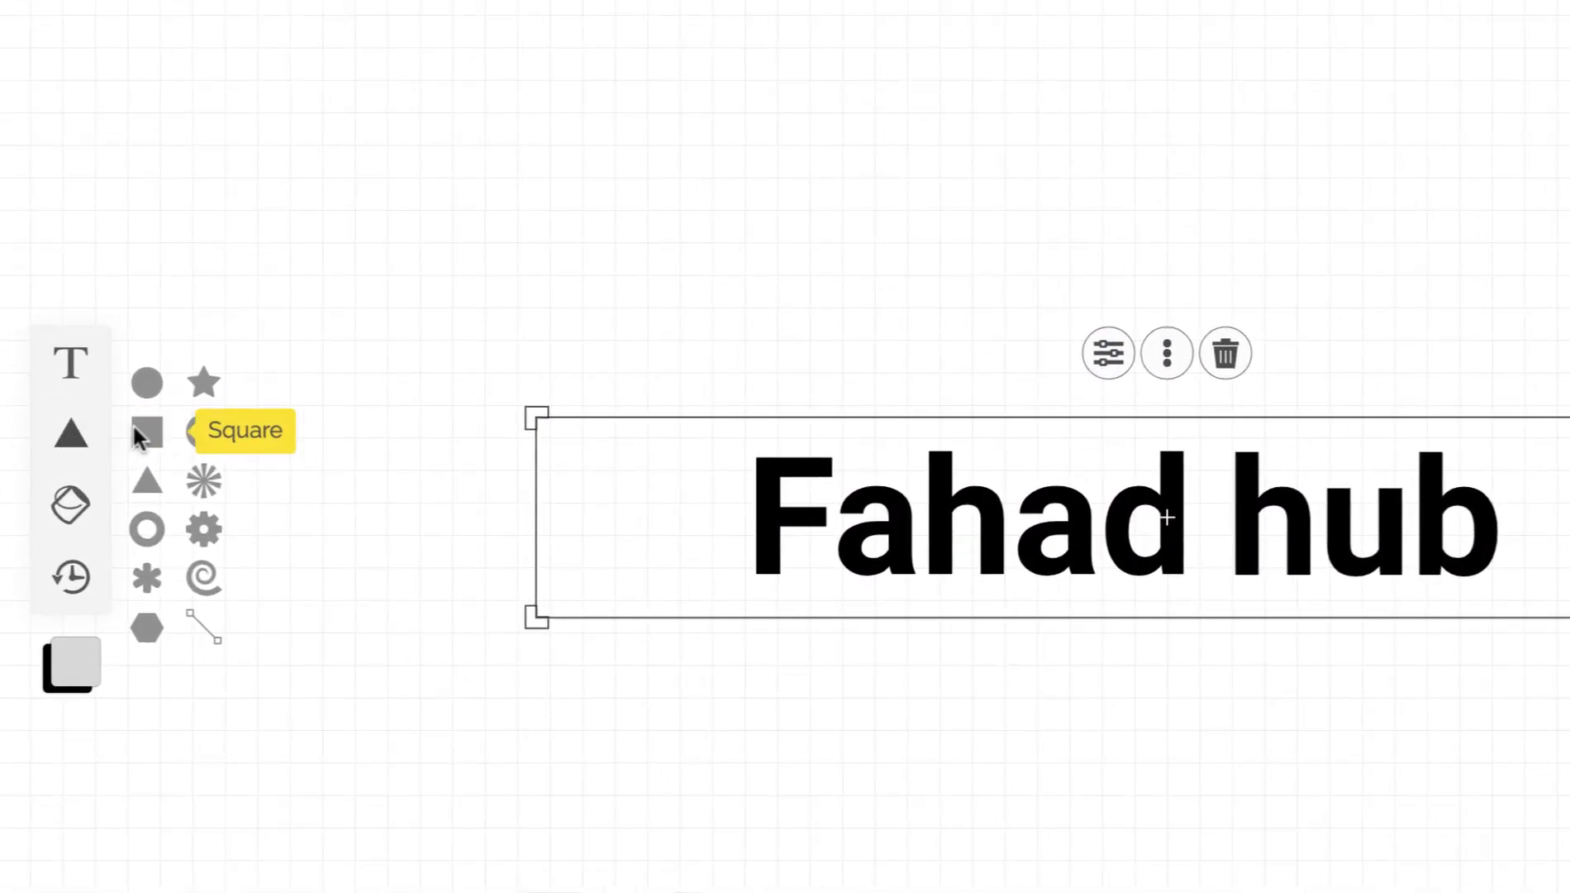
# Step: Add a square behind the text, sized and placed to frame 'hub'
pyautogui.click(144, 428)
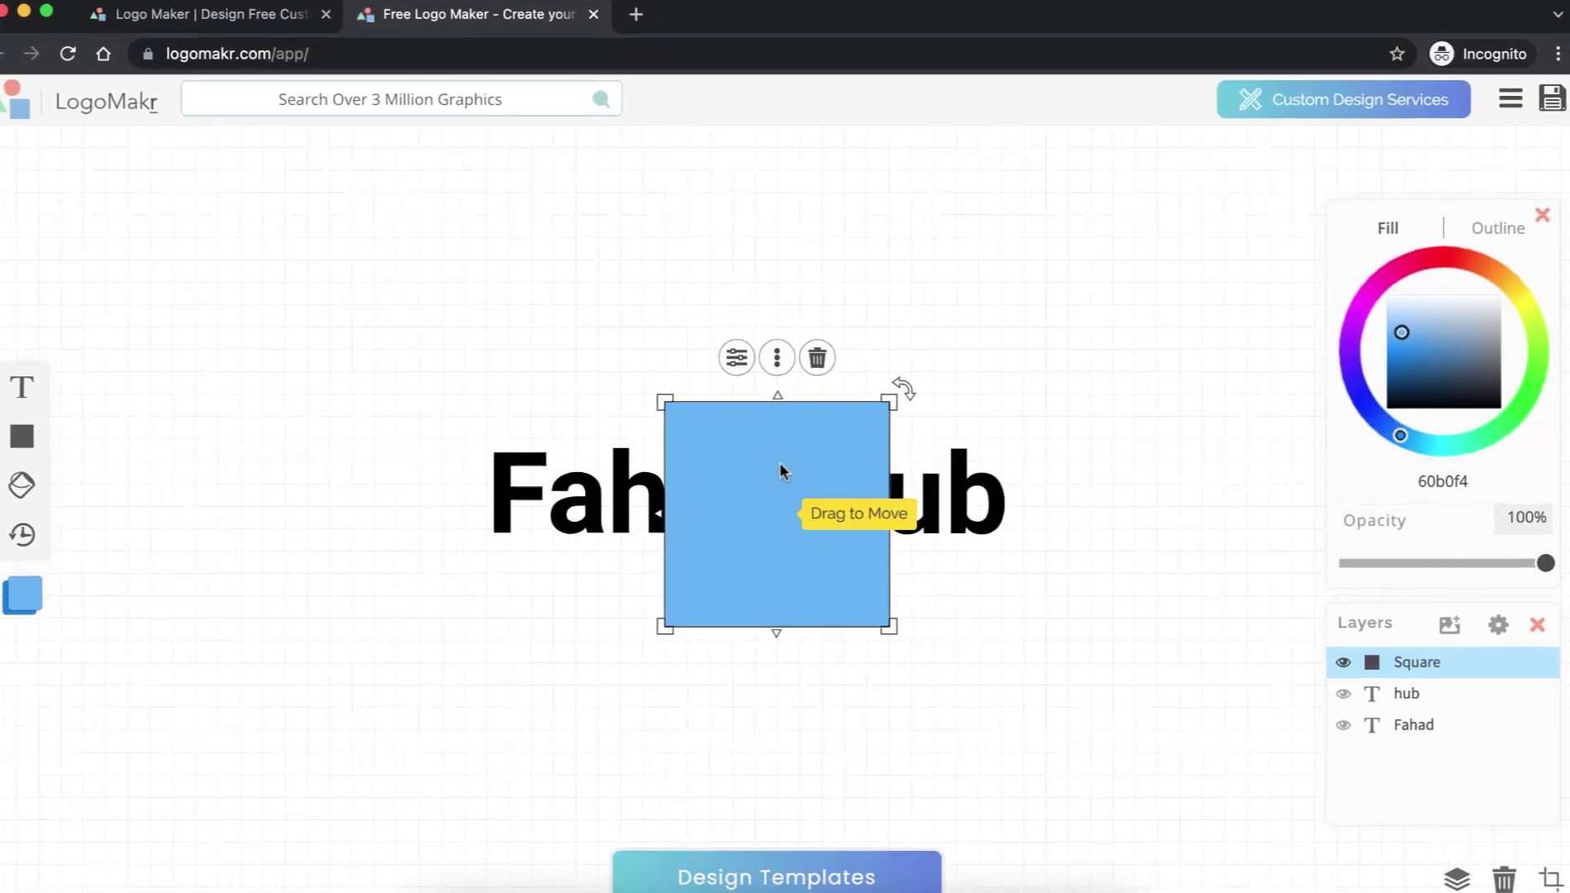
pyautogui.rightClick(788, 470)
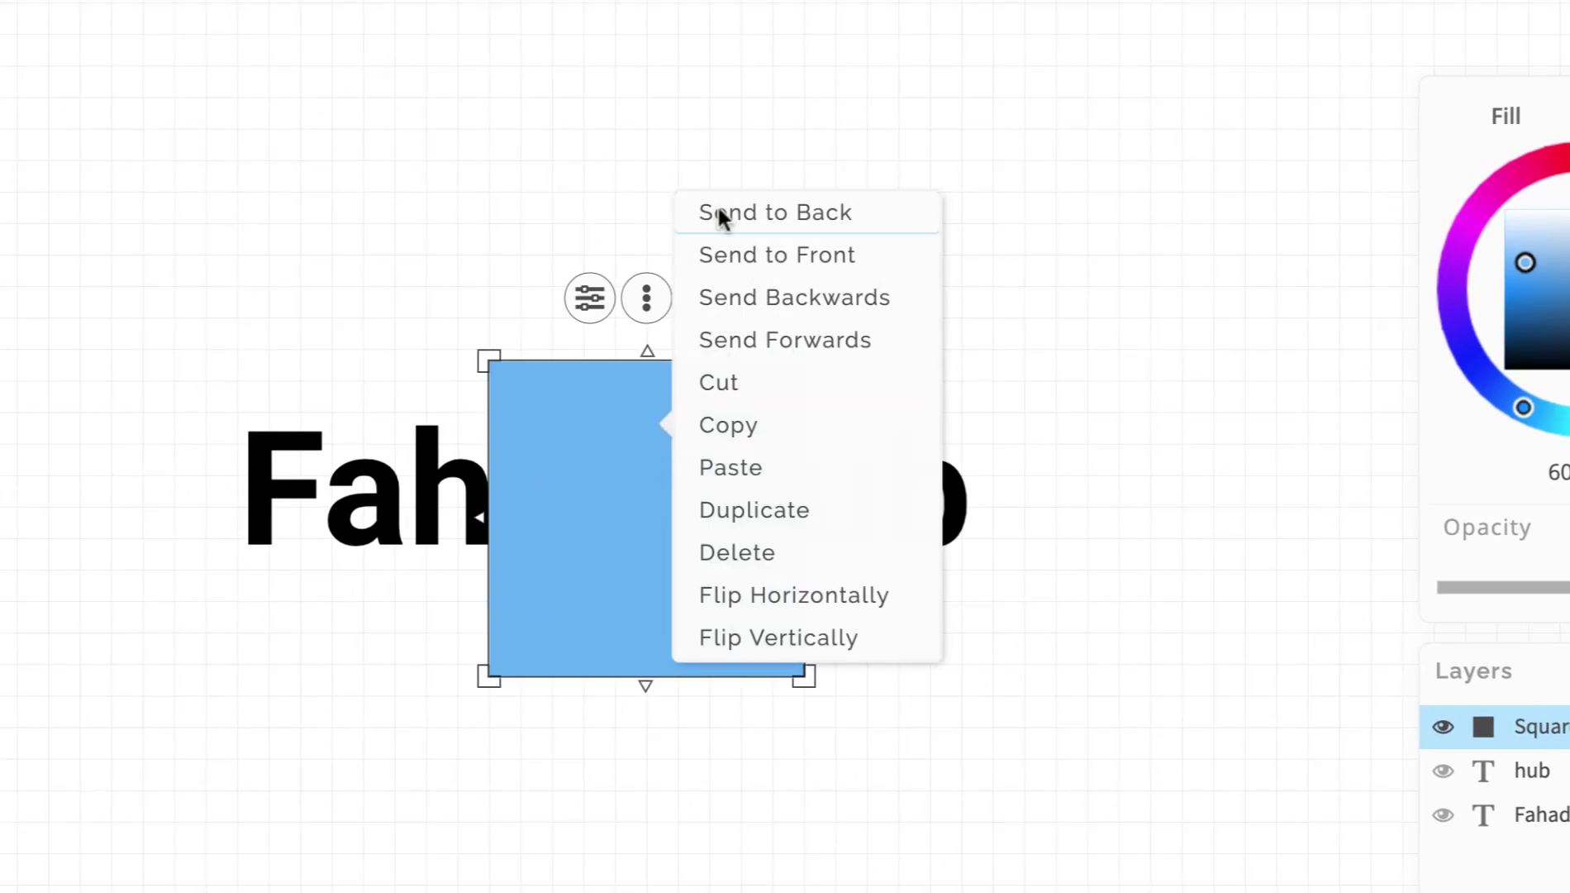
pyautogui.click(777, 214)
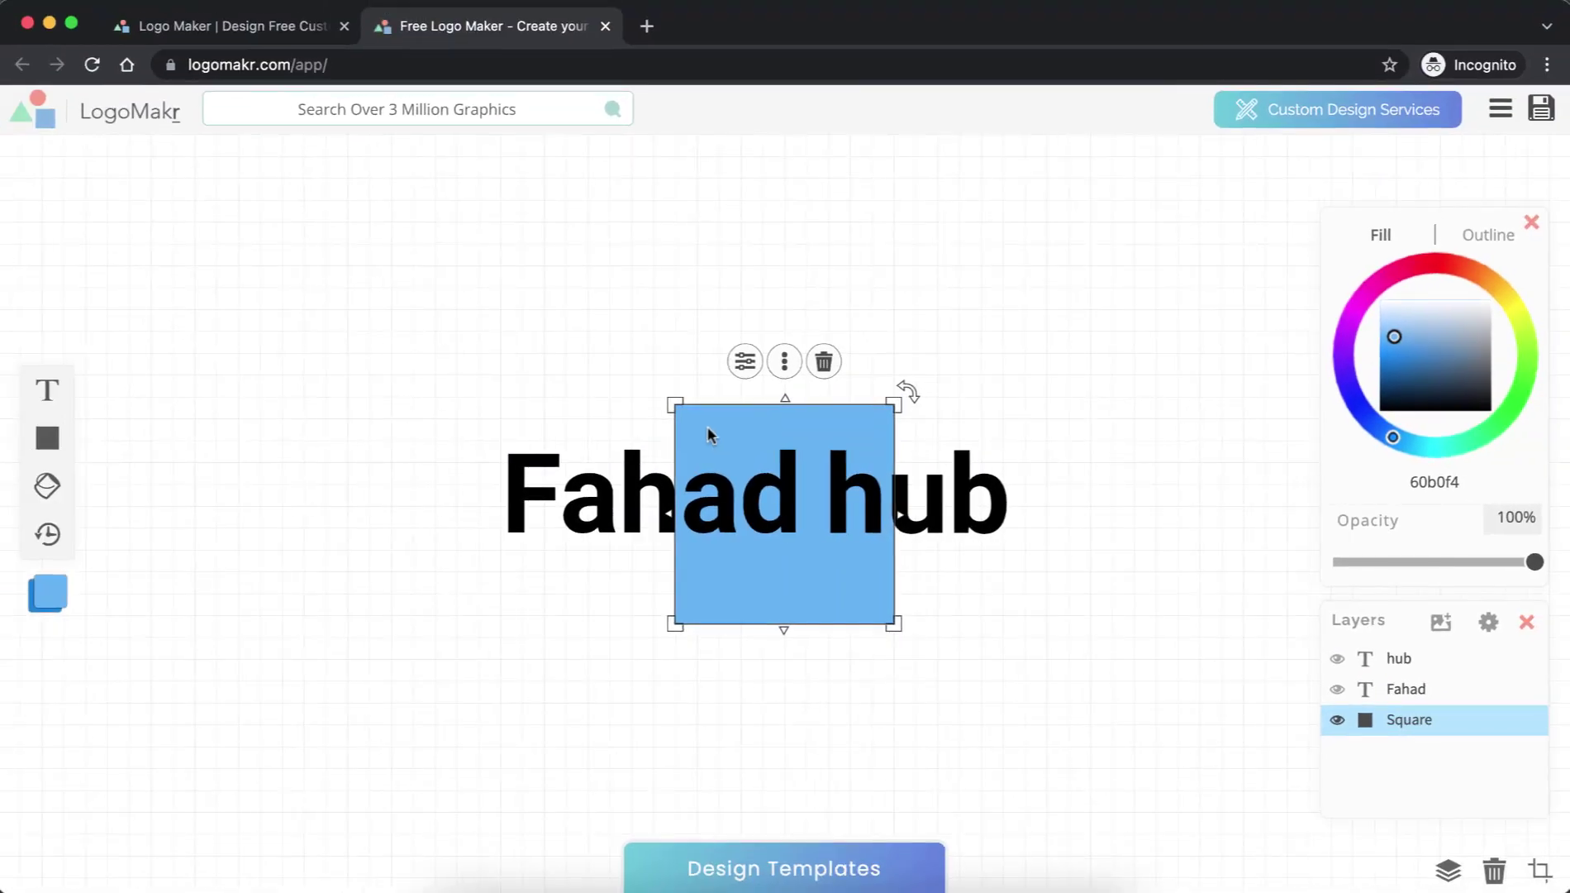
pyautogui.moveTo(709, 434); pyautogui.dragTo(921, 423)
pyautogui.moveTo(920, 628); pyautogui.dragTo(924, 552)
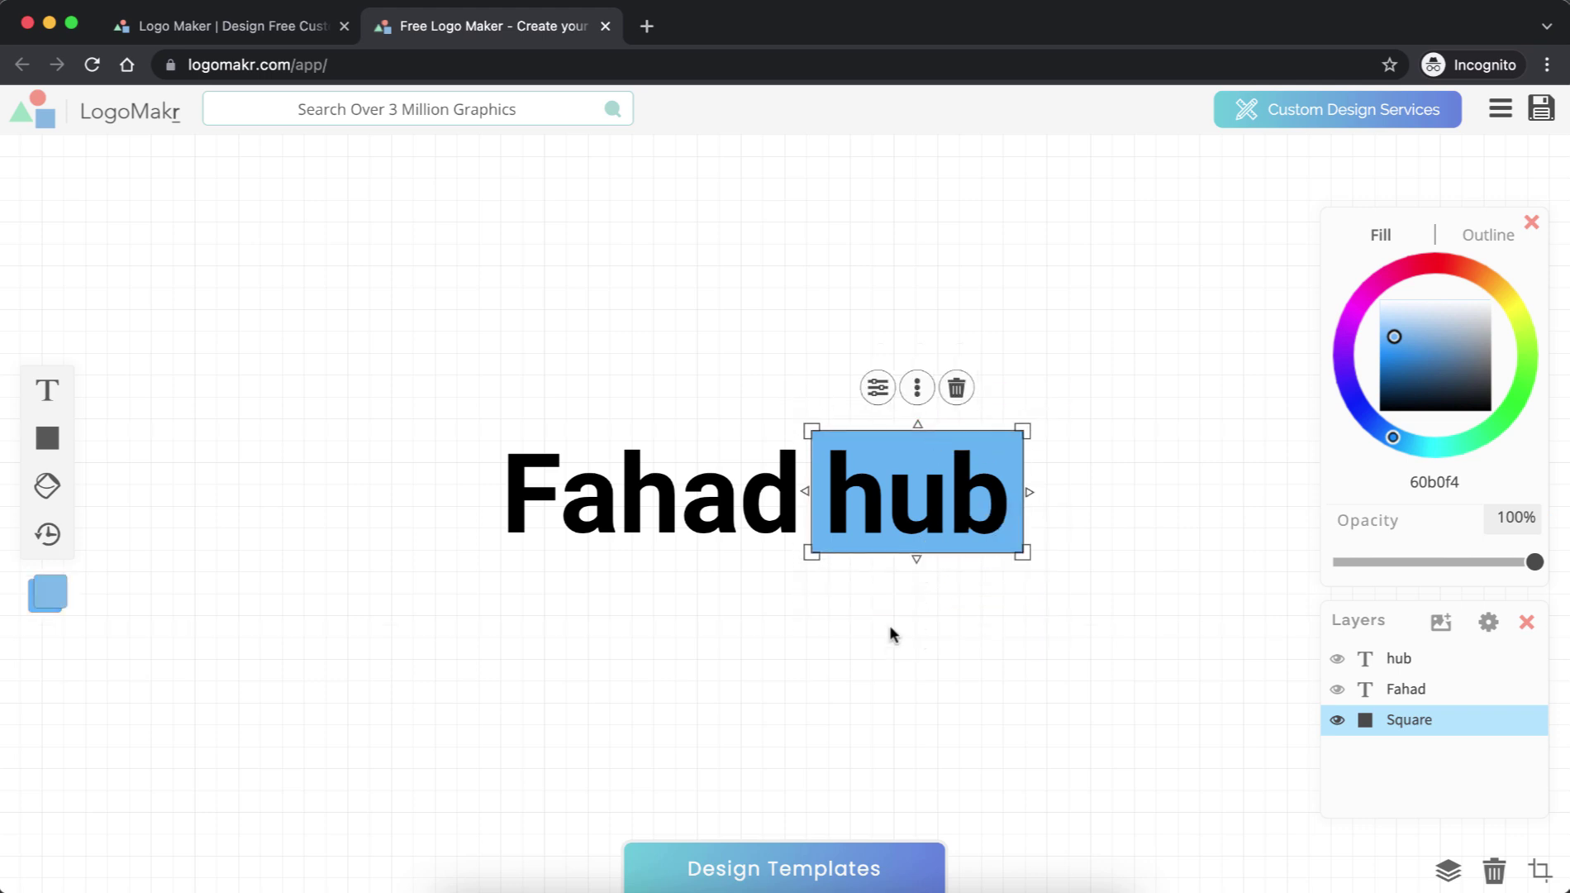
# Step: Round the hub box's corners and fill it red (ff004a)
pyautogui.click(878, 390)
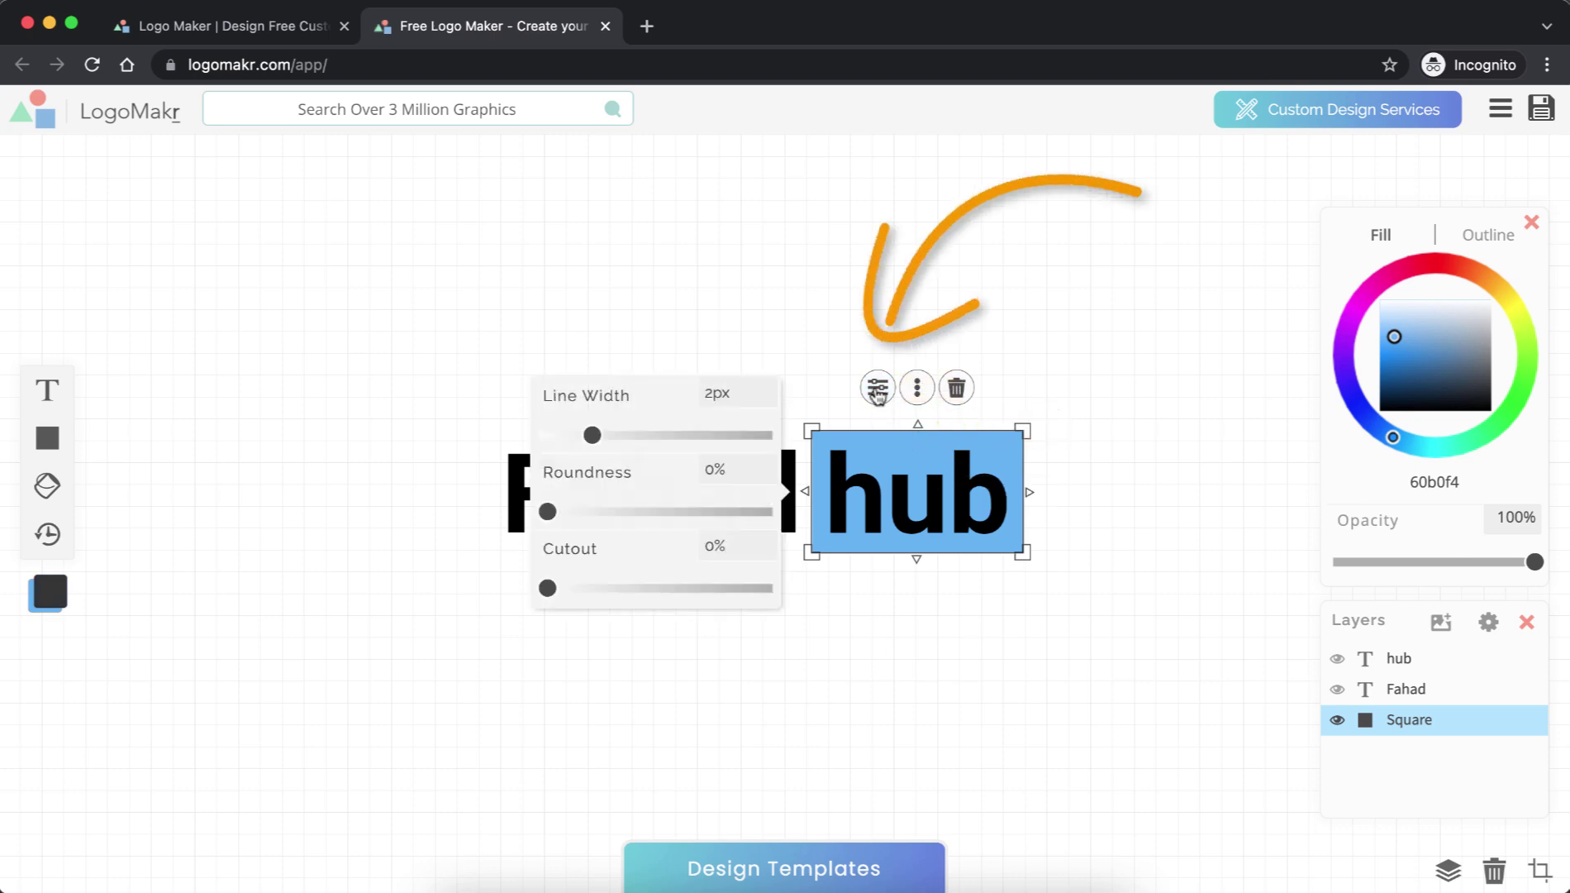
pyautogui.moveTo(548, 513); pyautogui.dragTo(555, 514)
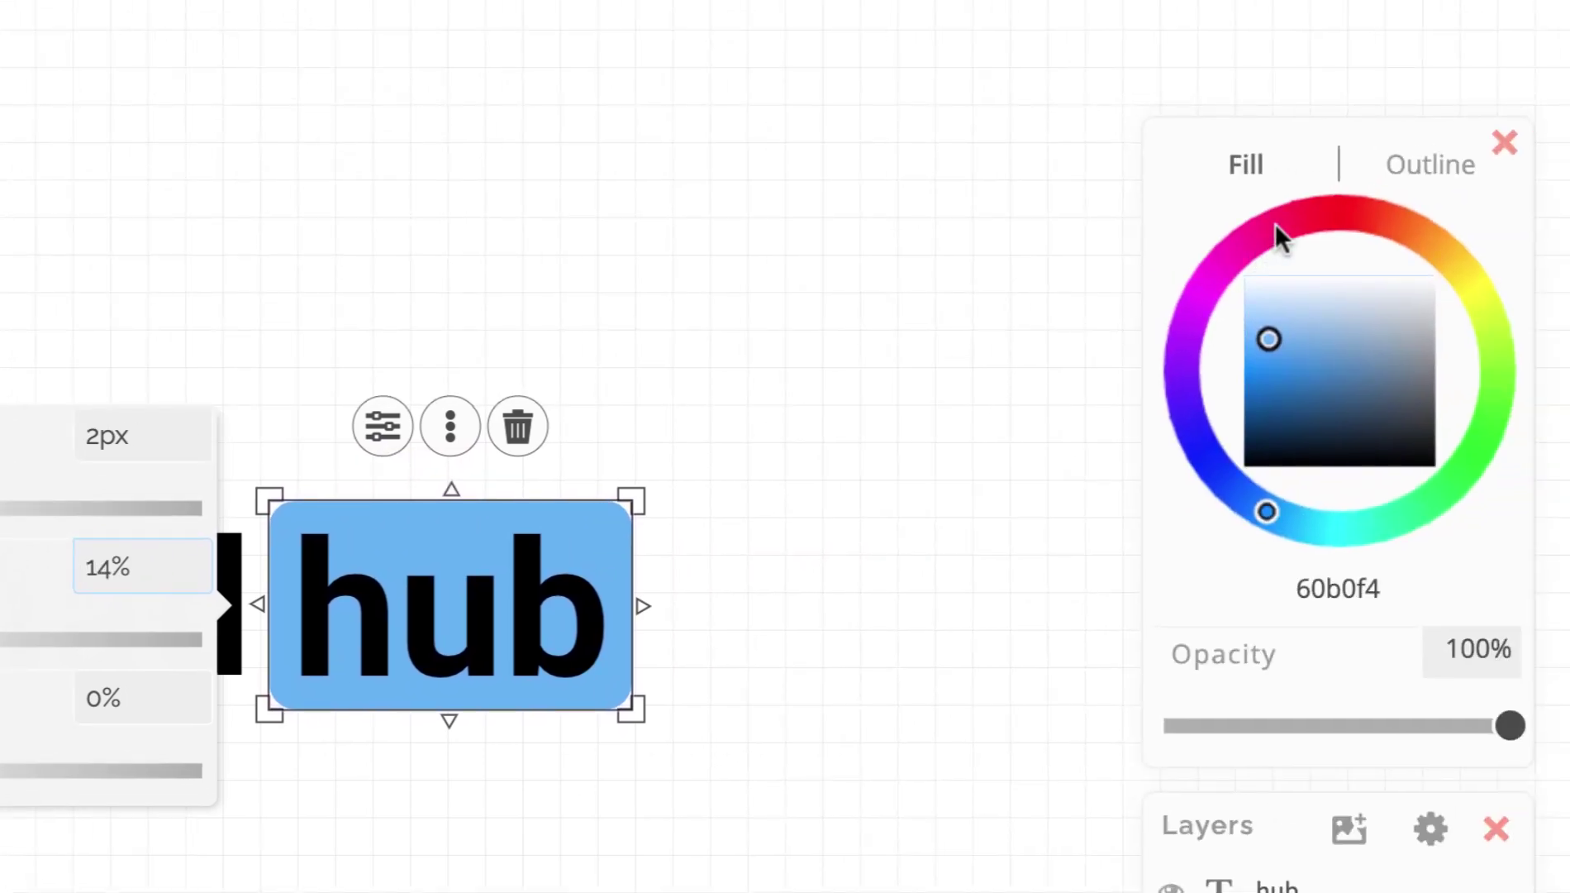
pyautogui.click(1276, 228)
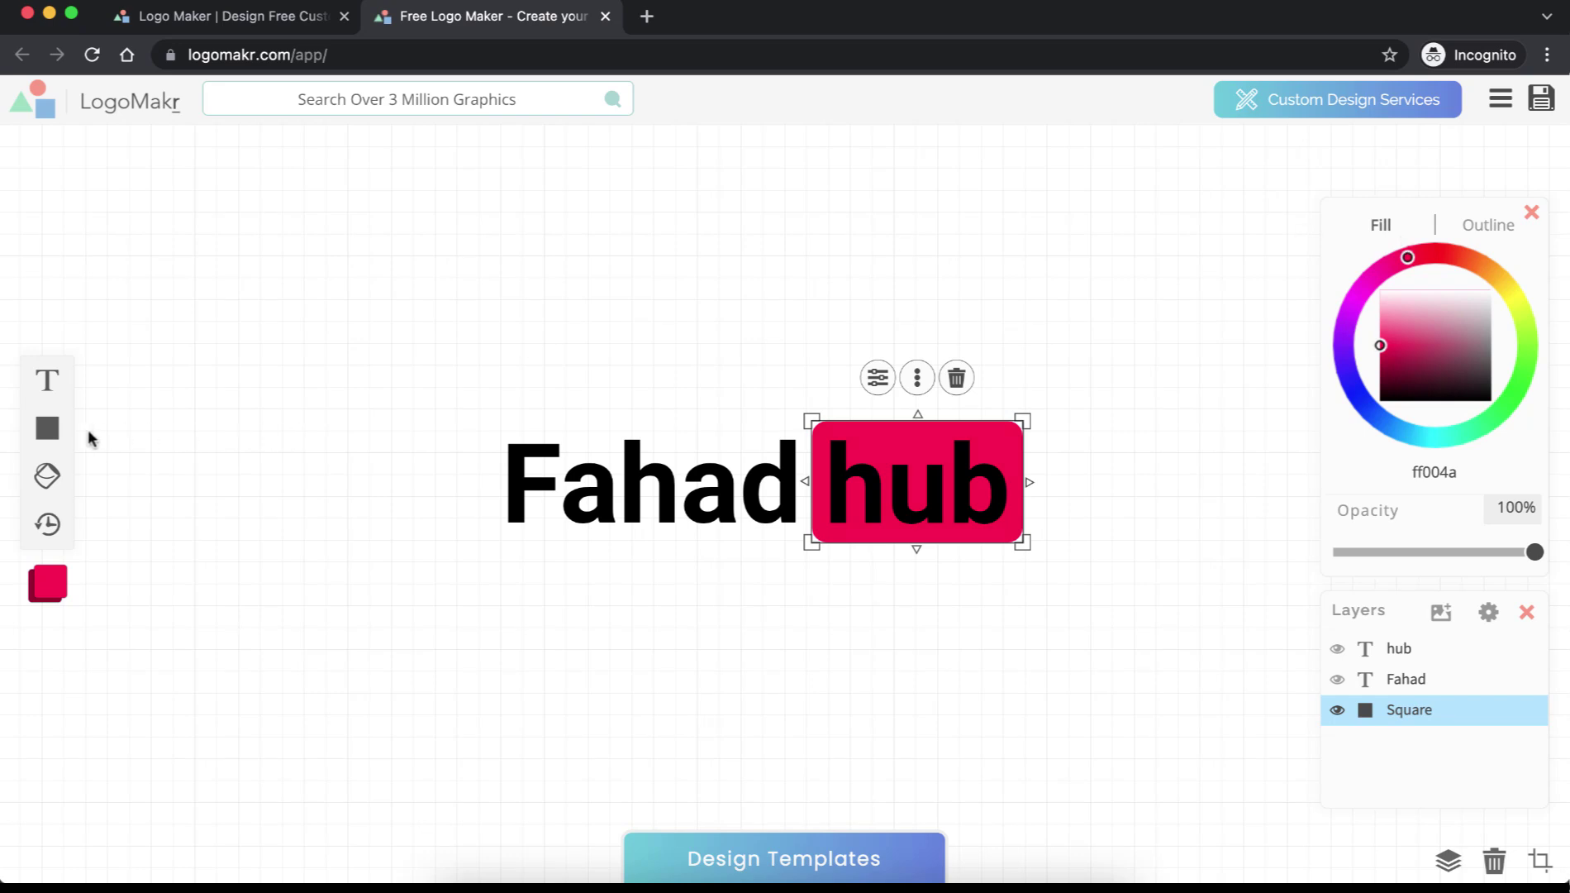
# Step: Add a new square and send it behind the text
pyautogui.click(46, 428)
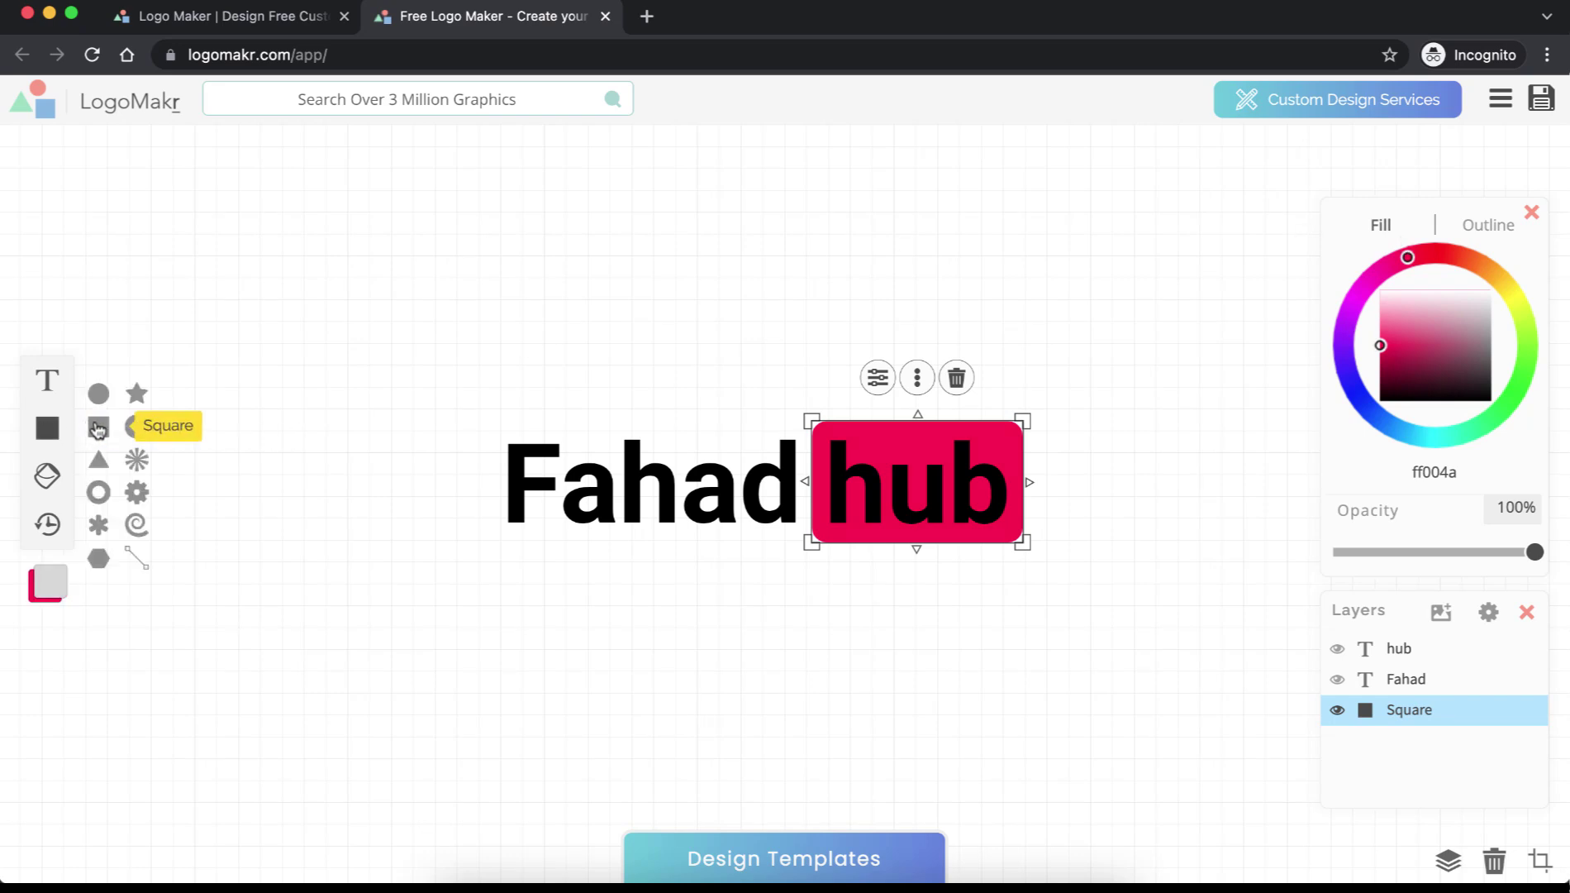
pyautogui.click(98, 428)
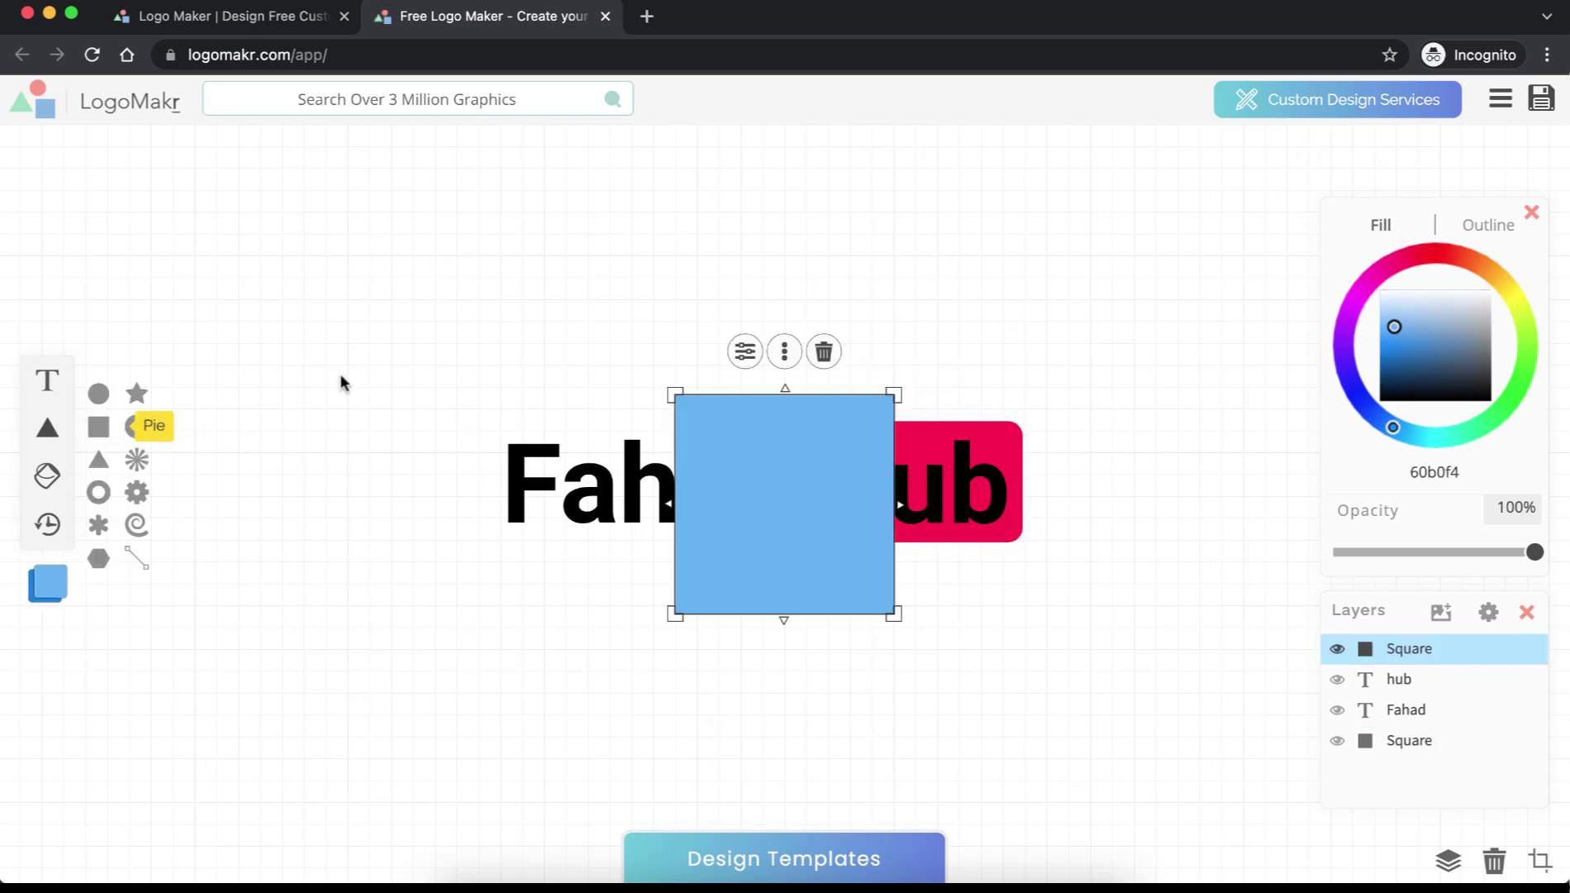
pyautogui.rightClick(758, 469)
pyautogui.click(852, 307)
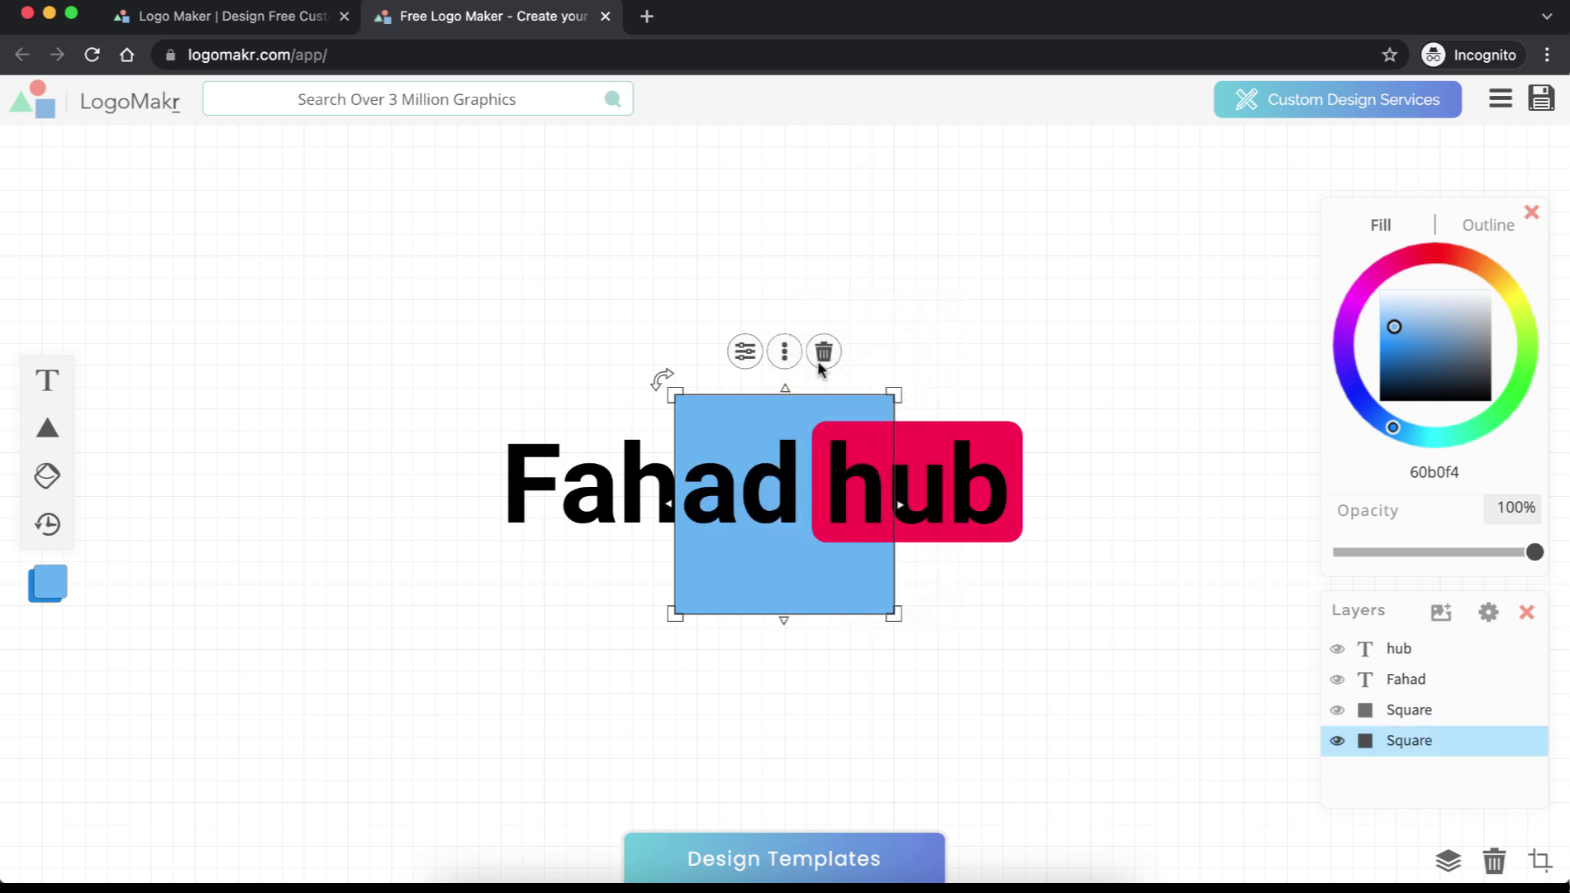
# Step: Stretch and centre the square so it frames both Fahad and hub
pyautogui.moveTo(670, 503); pyautogui.dragTo(475, 484)
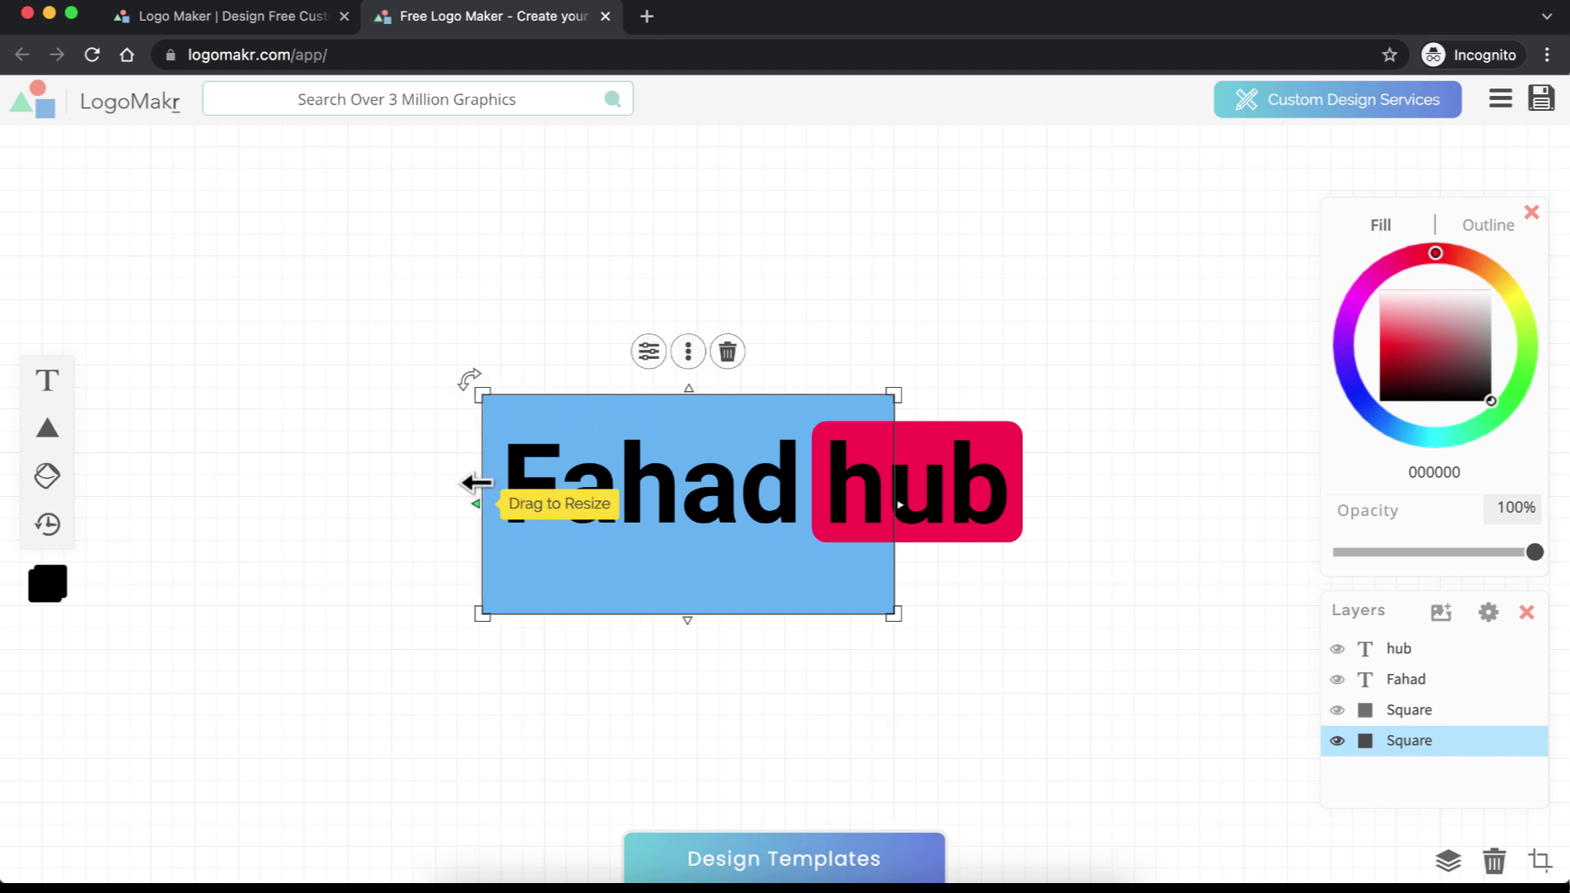
pyautogui.moveTo(896, 506); pyautogui.dragTo(1037, 512)
pyautogui.moveTo(764, 625); pyautogui.dragTo(764, 579)
pyautogui.click(751, 427)
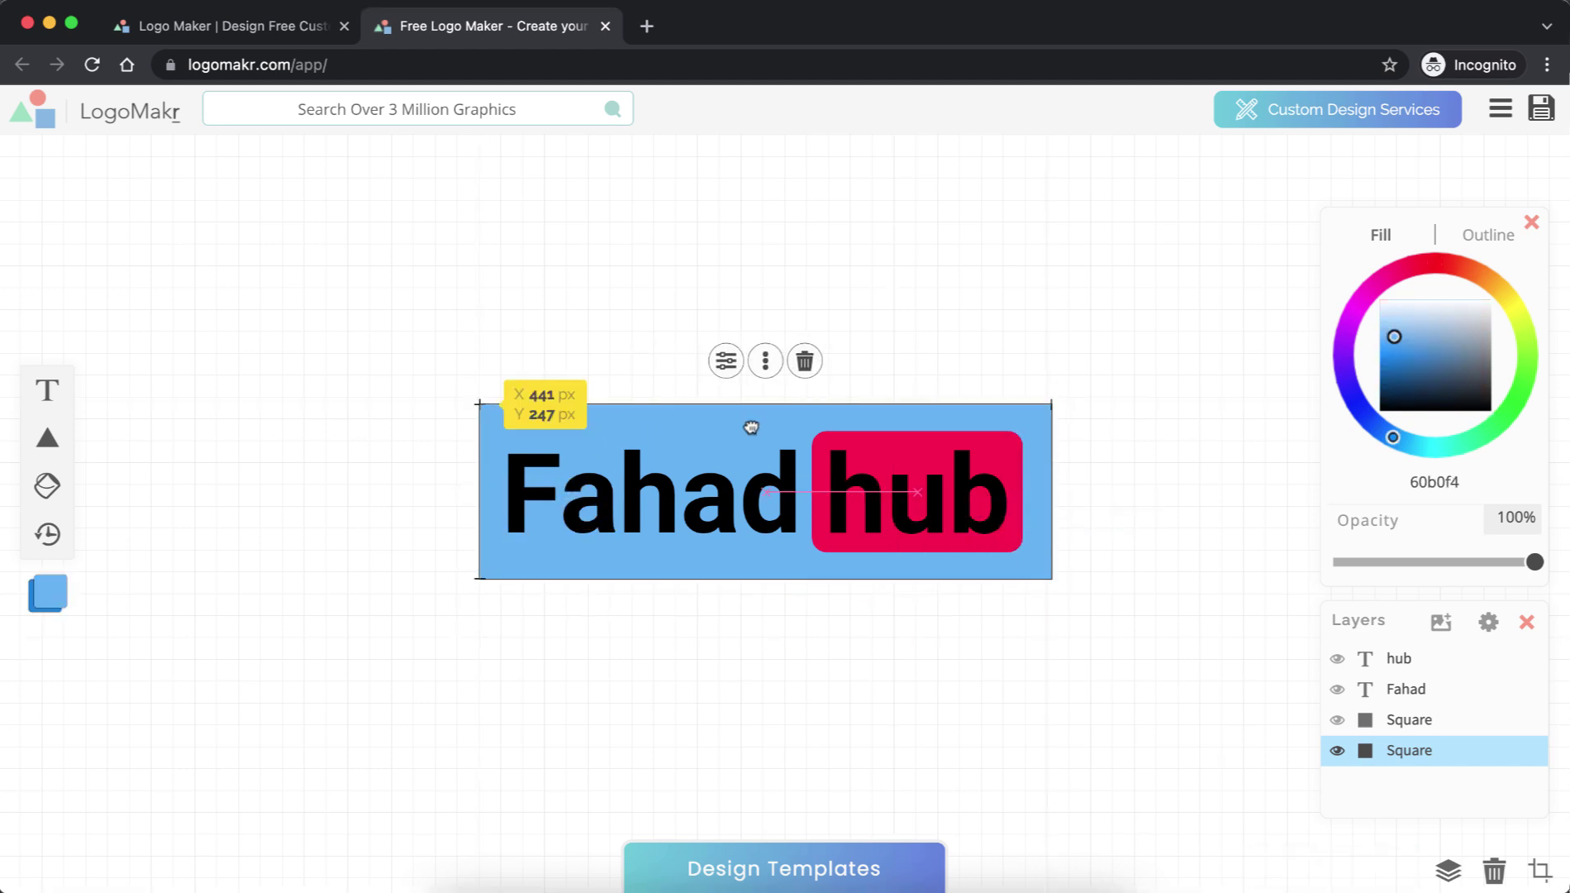
pyautogui.moveTo(750, 427); pyautogui.dragTo(755, 430)
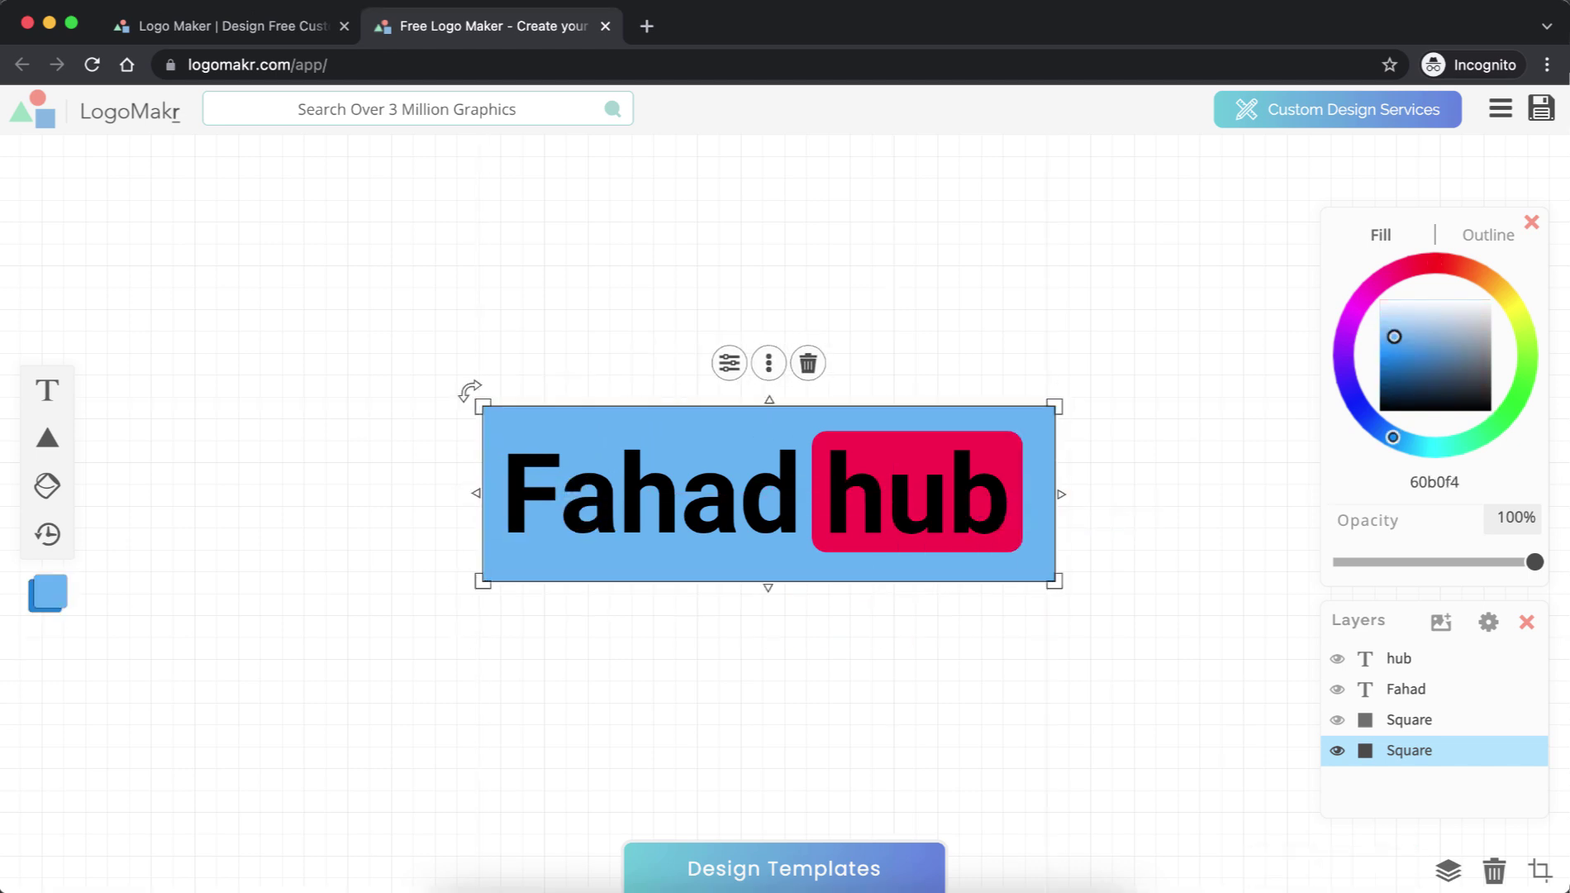
pyautogui.click(729, 364)
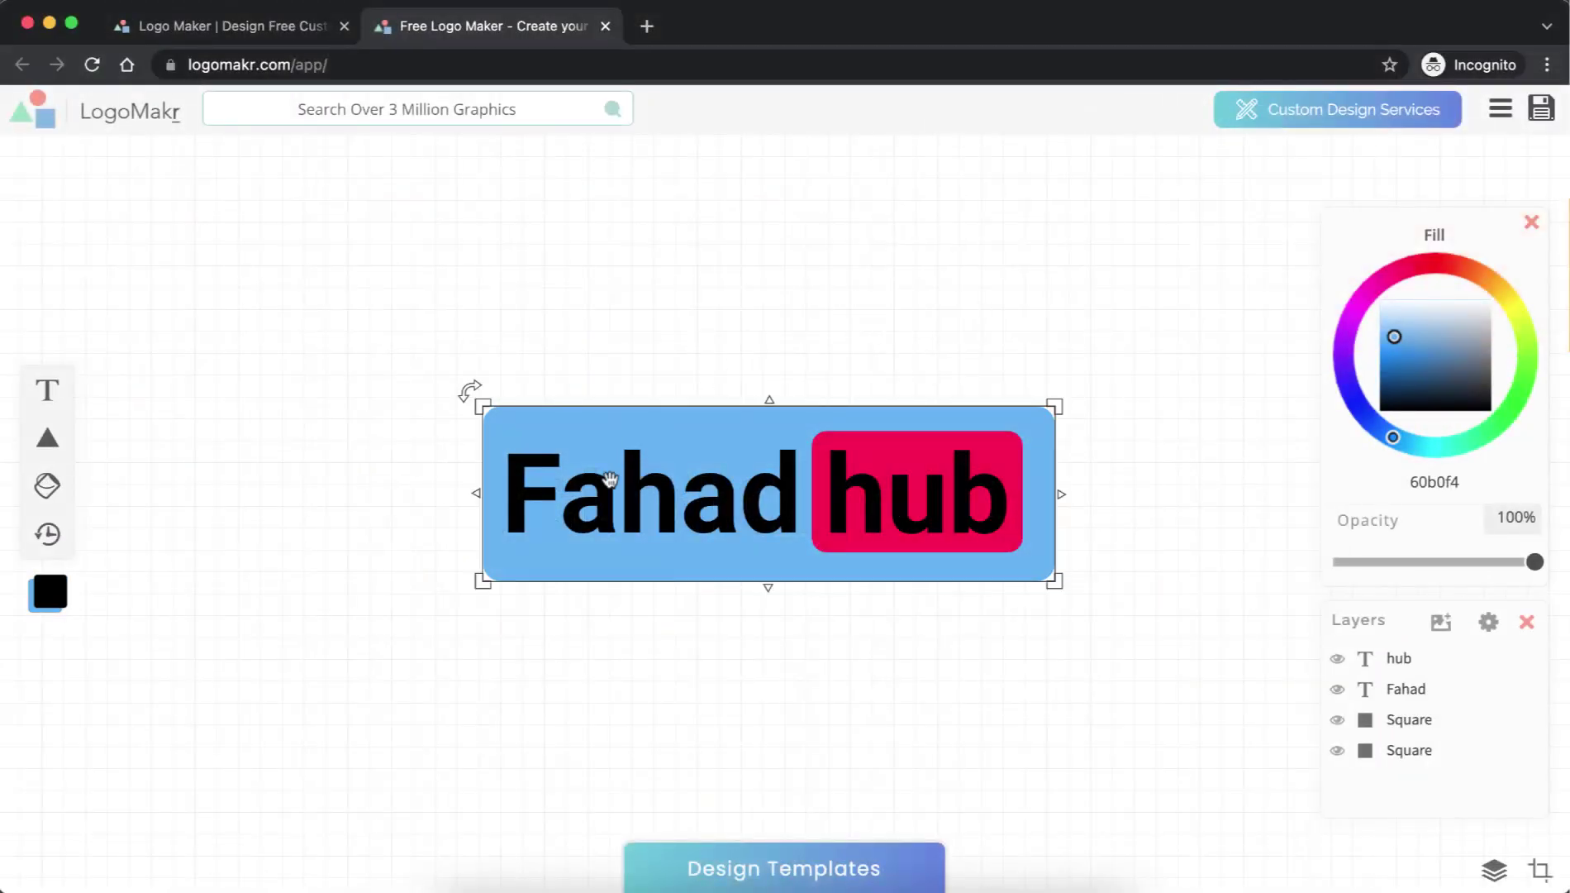
# Step: Make Fahad white and the hub box orange (f7971d)
pyautogui.click(593, 505)
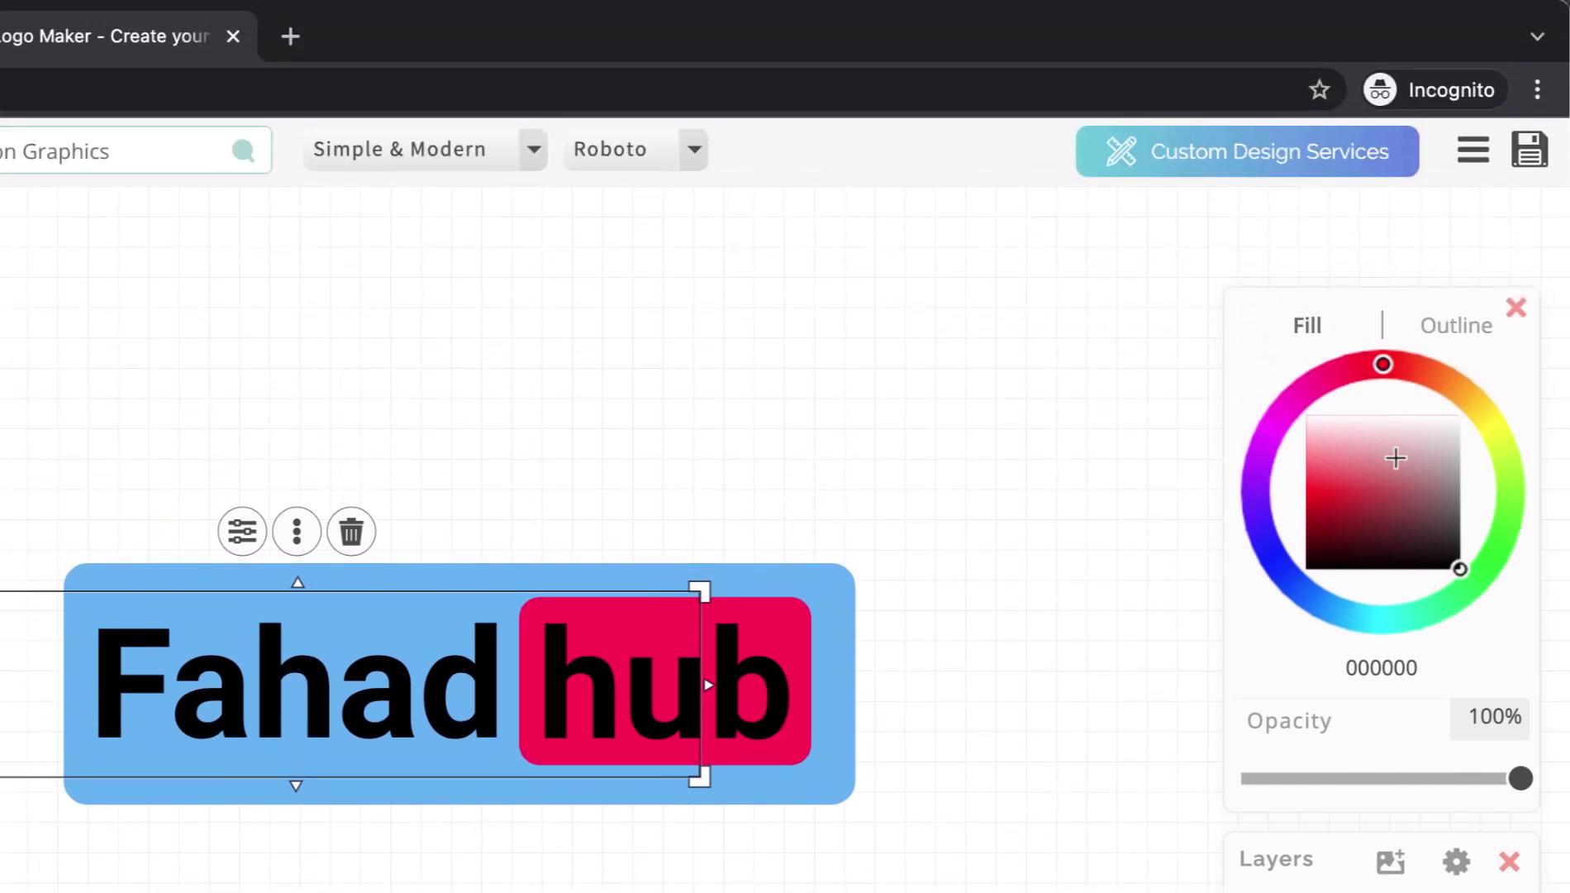
pyautogui.moveTo(1396, 458); pyautogui.dragTo(1395, 417)
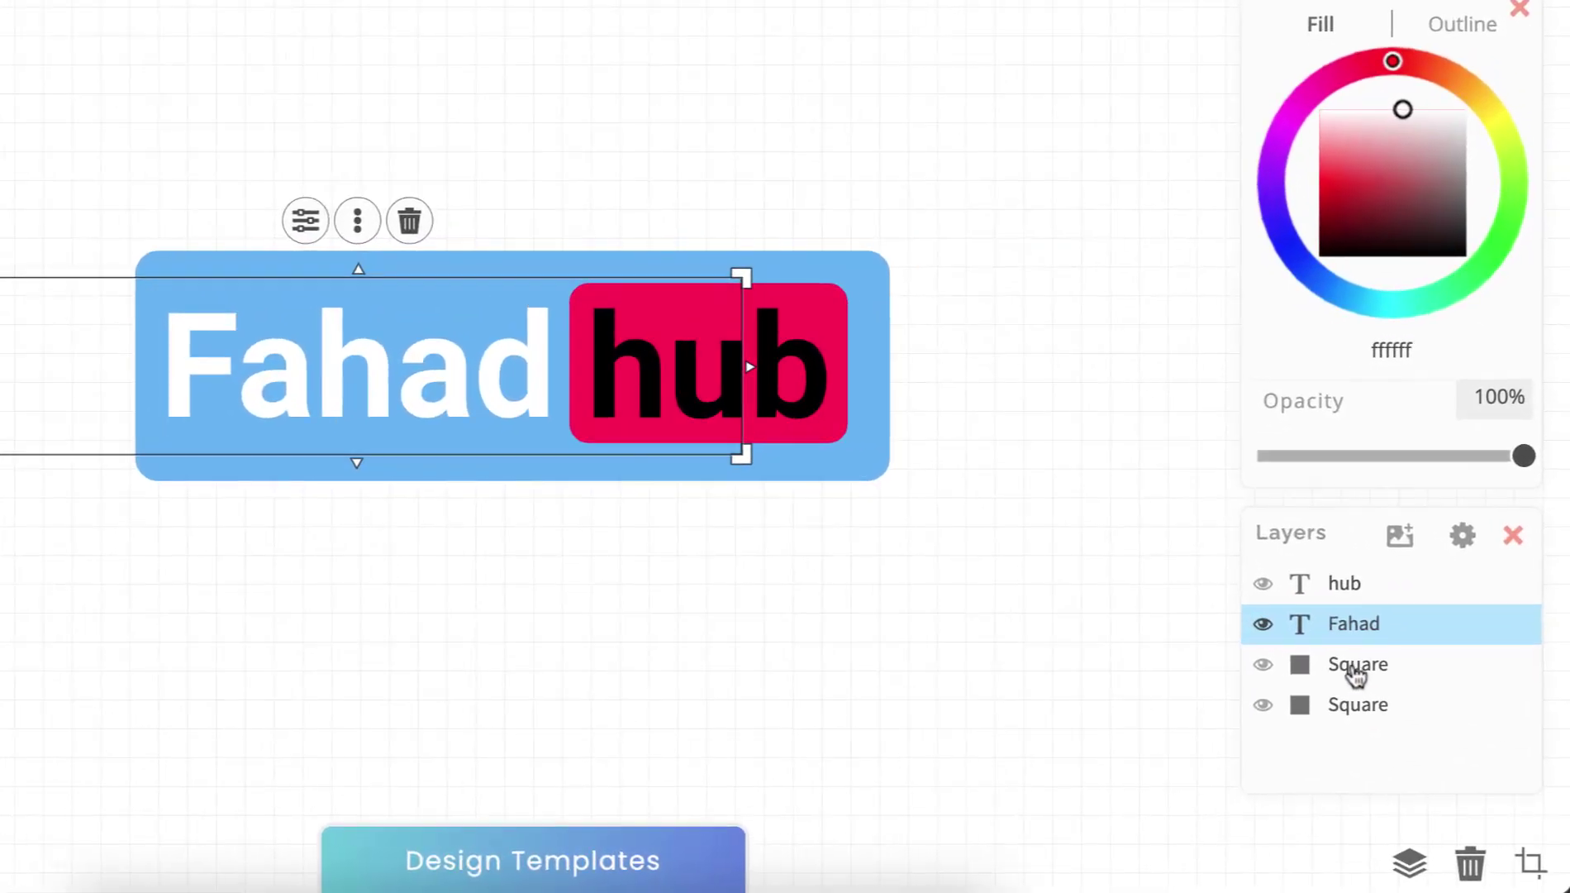
pyautogui.click(1366, 673)
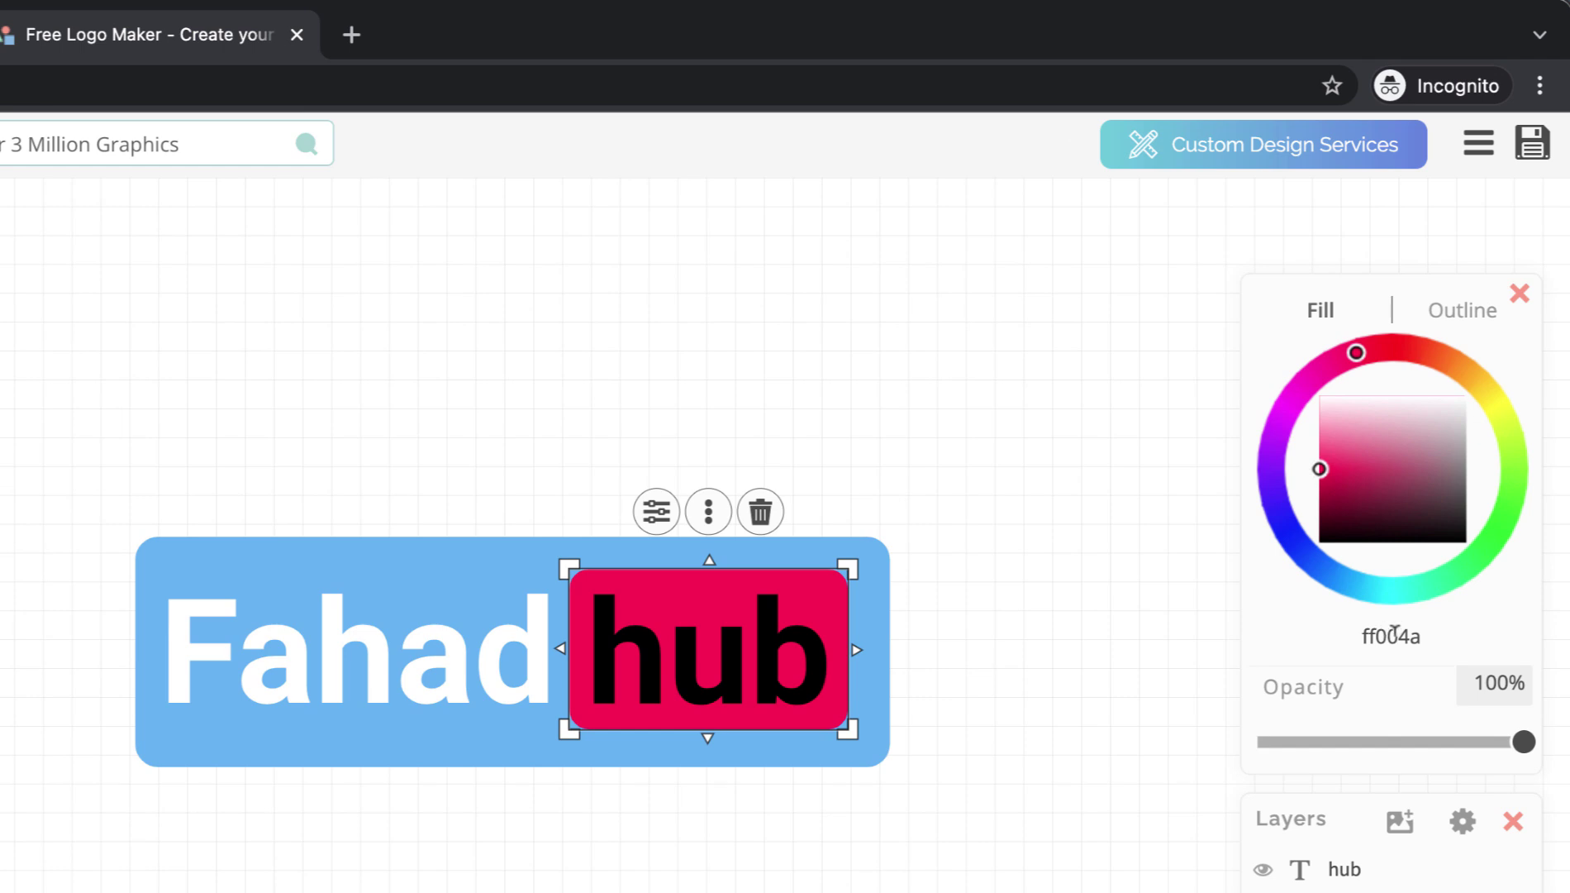
pyautogui.doubleClick(1384, 634)
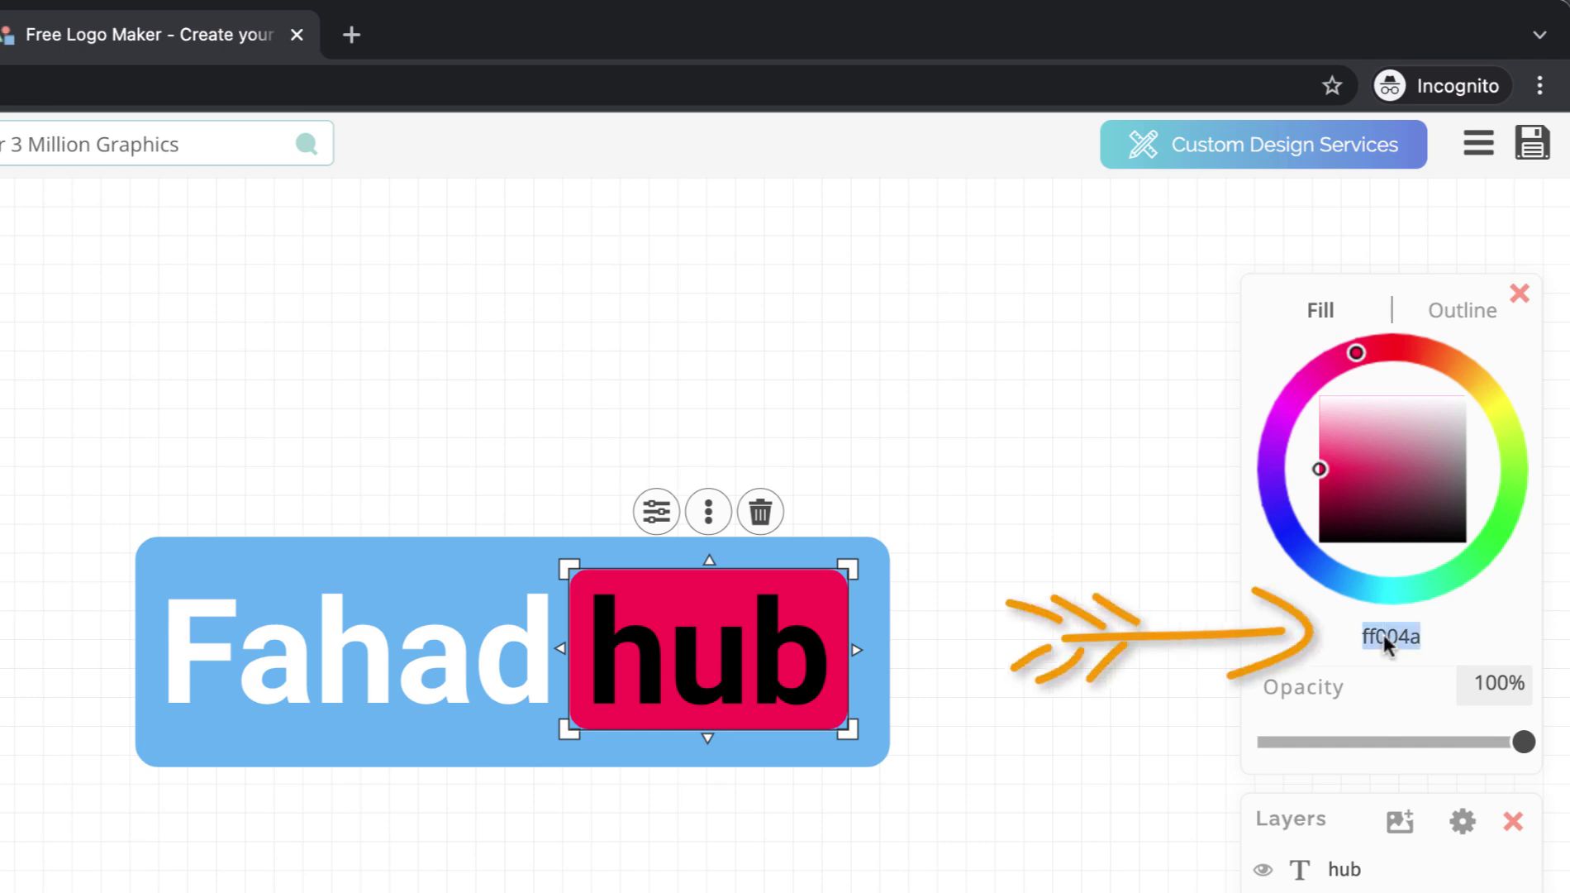
pyautogui.write('f797')
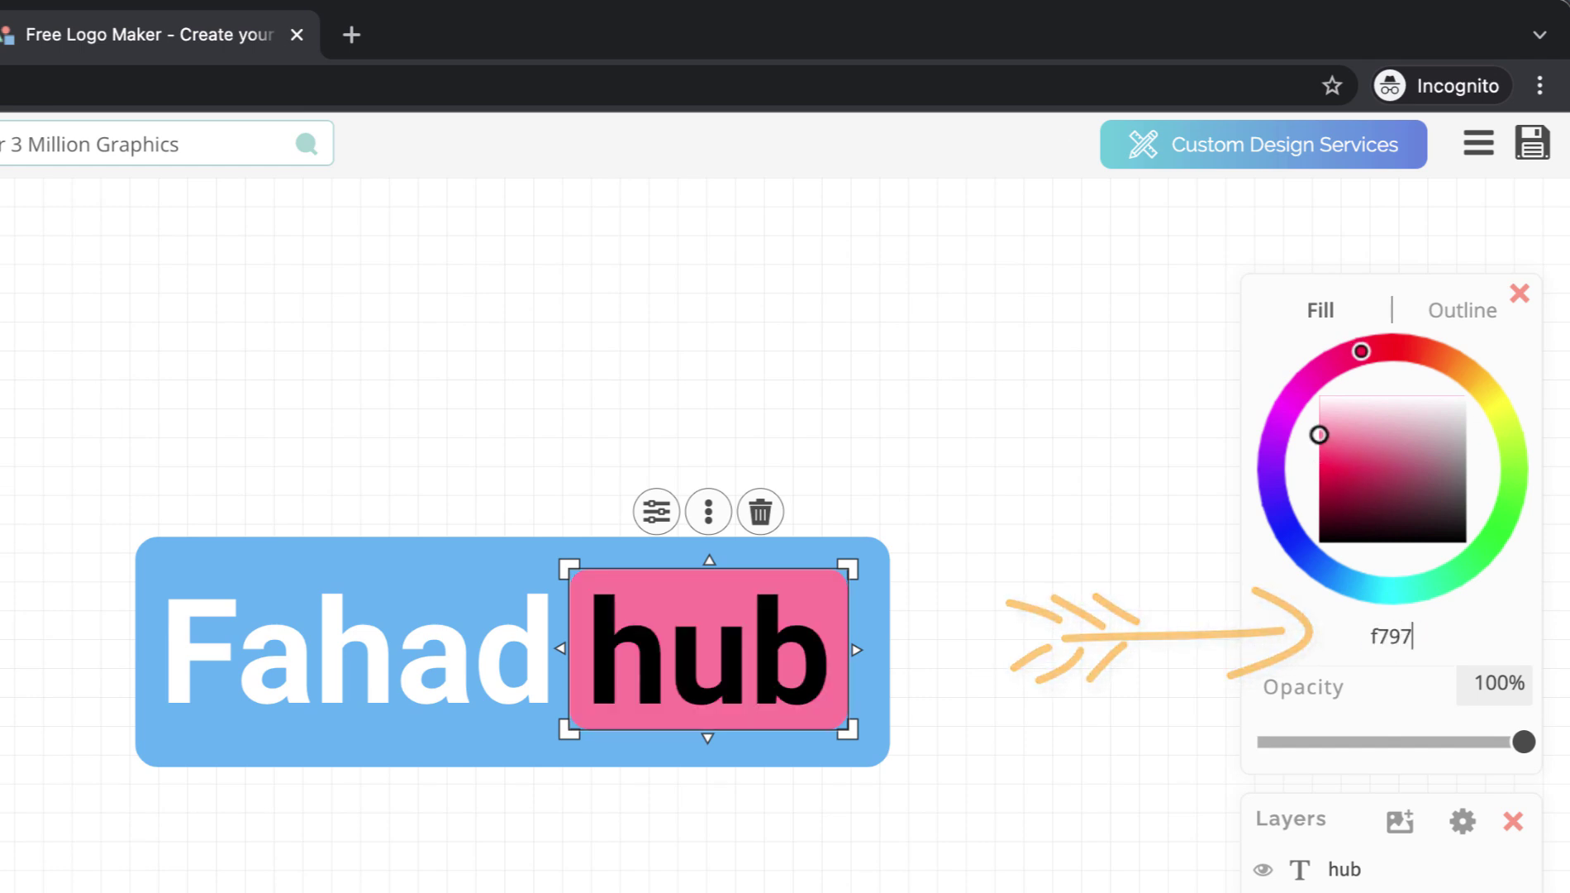
pyautogui.write('1d')
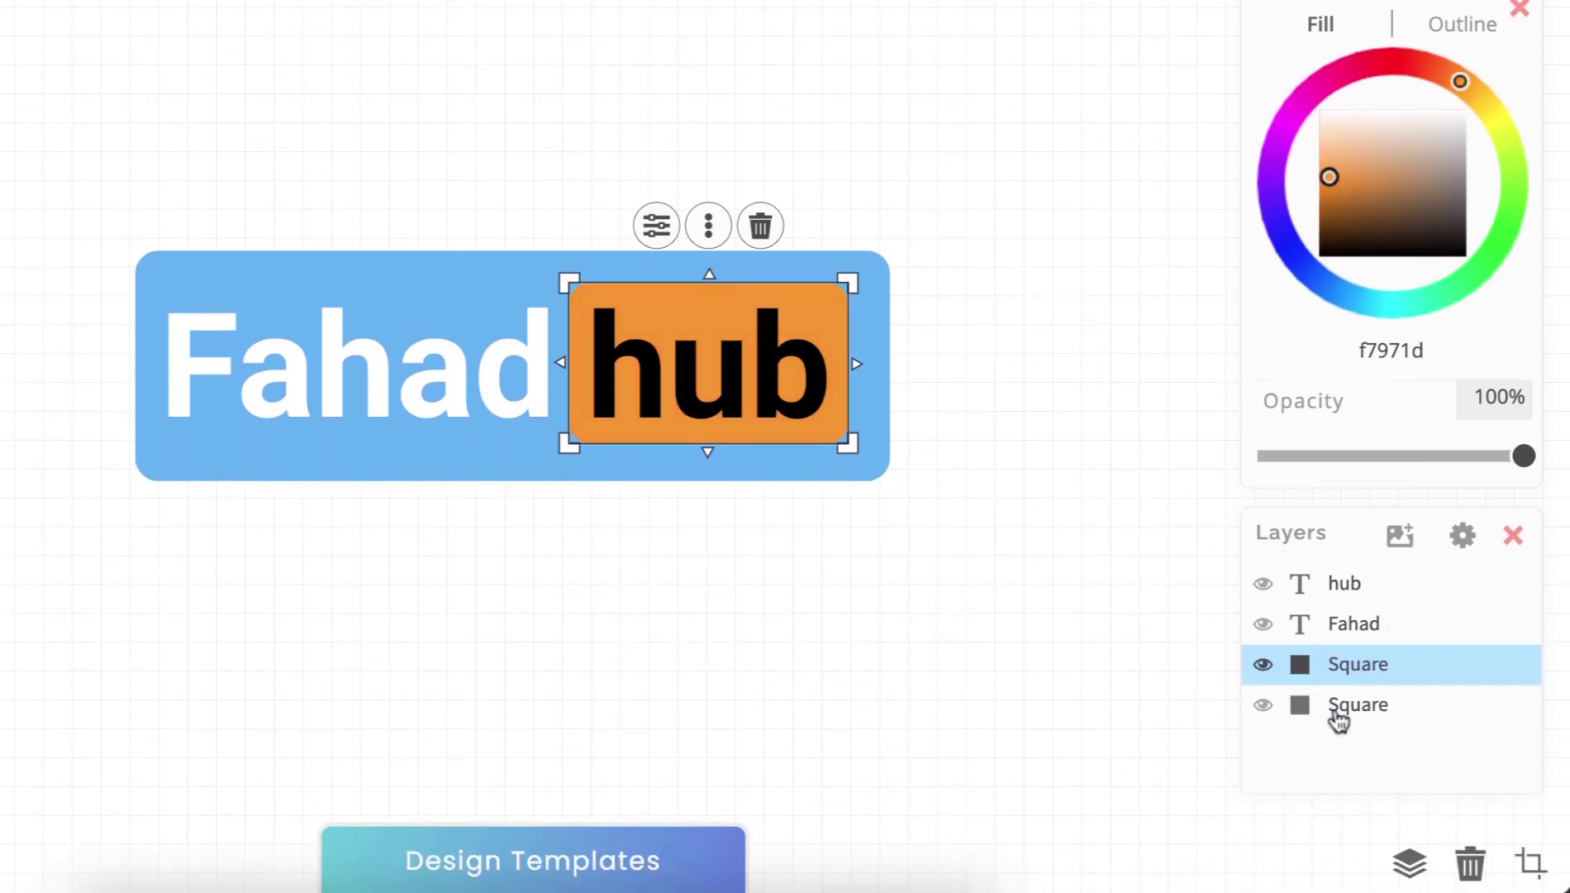
# Step: Turn the large background box black
pyautogui.click(1336, 708)
pyautogui.scroll(3, 1303, 342)
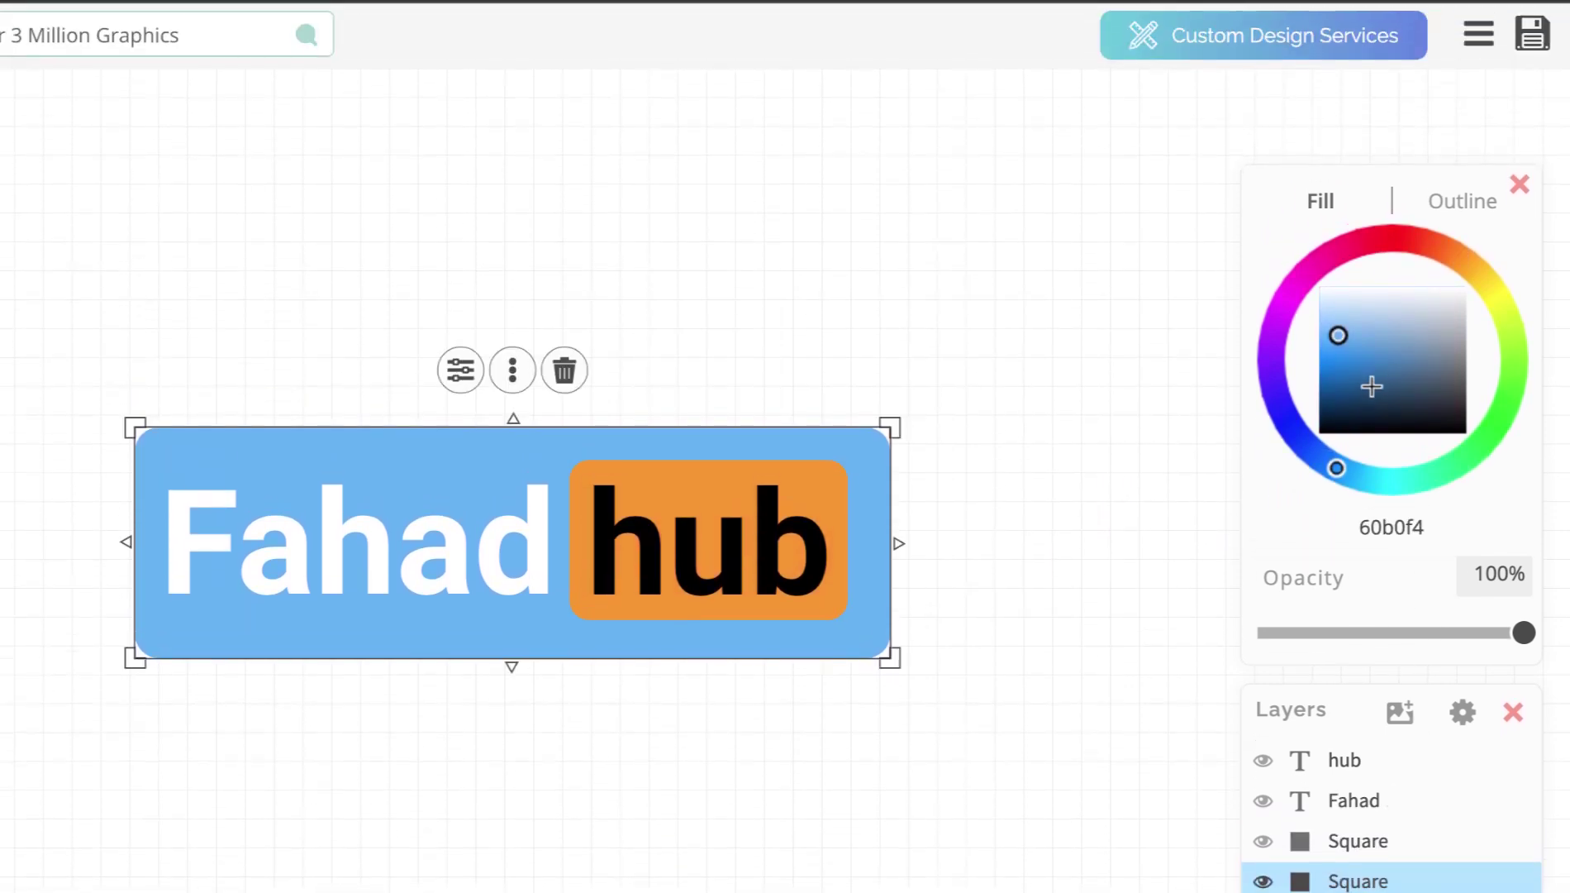
pyautogui.moveTo(1372, 386); pyautogui.dragTo(1374, 436)
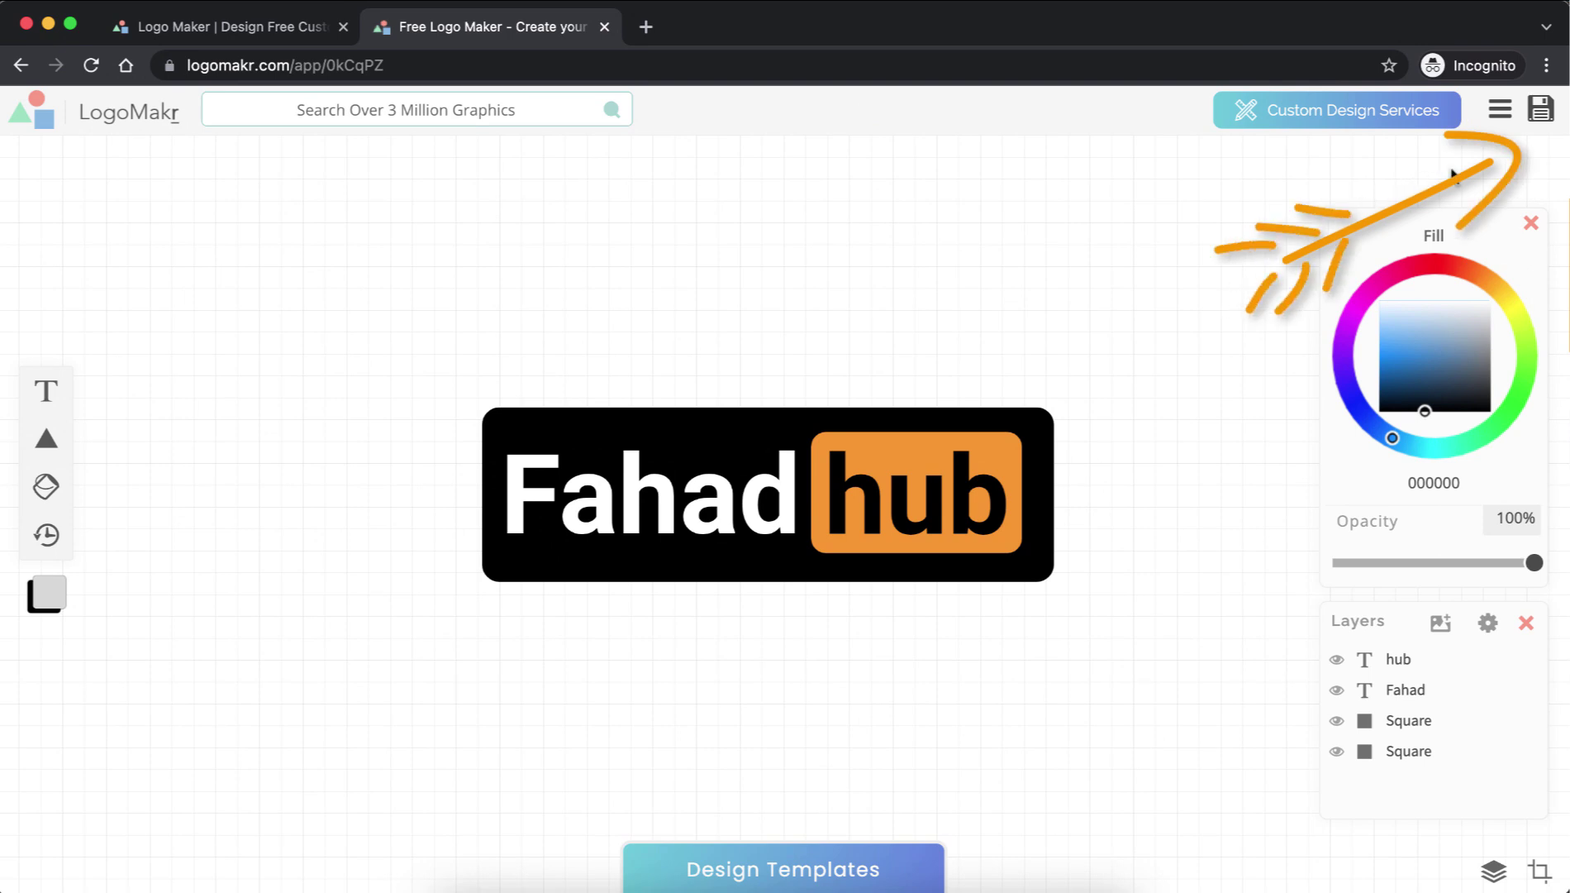
# Step: Download the logo as a free low-resolution PNG, accepting the terms
pyautogui.click(1540, 110)
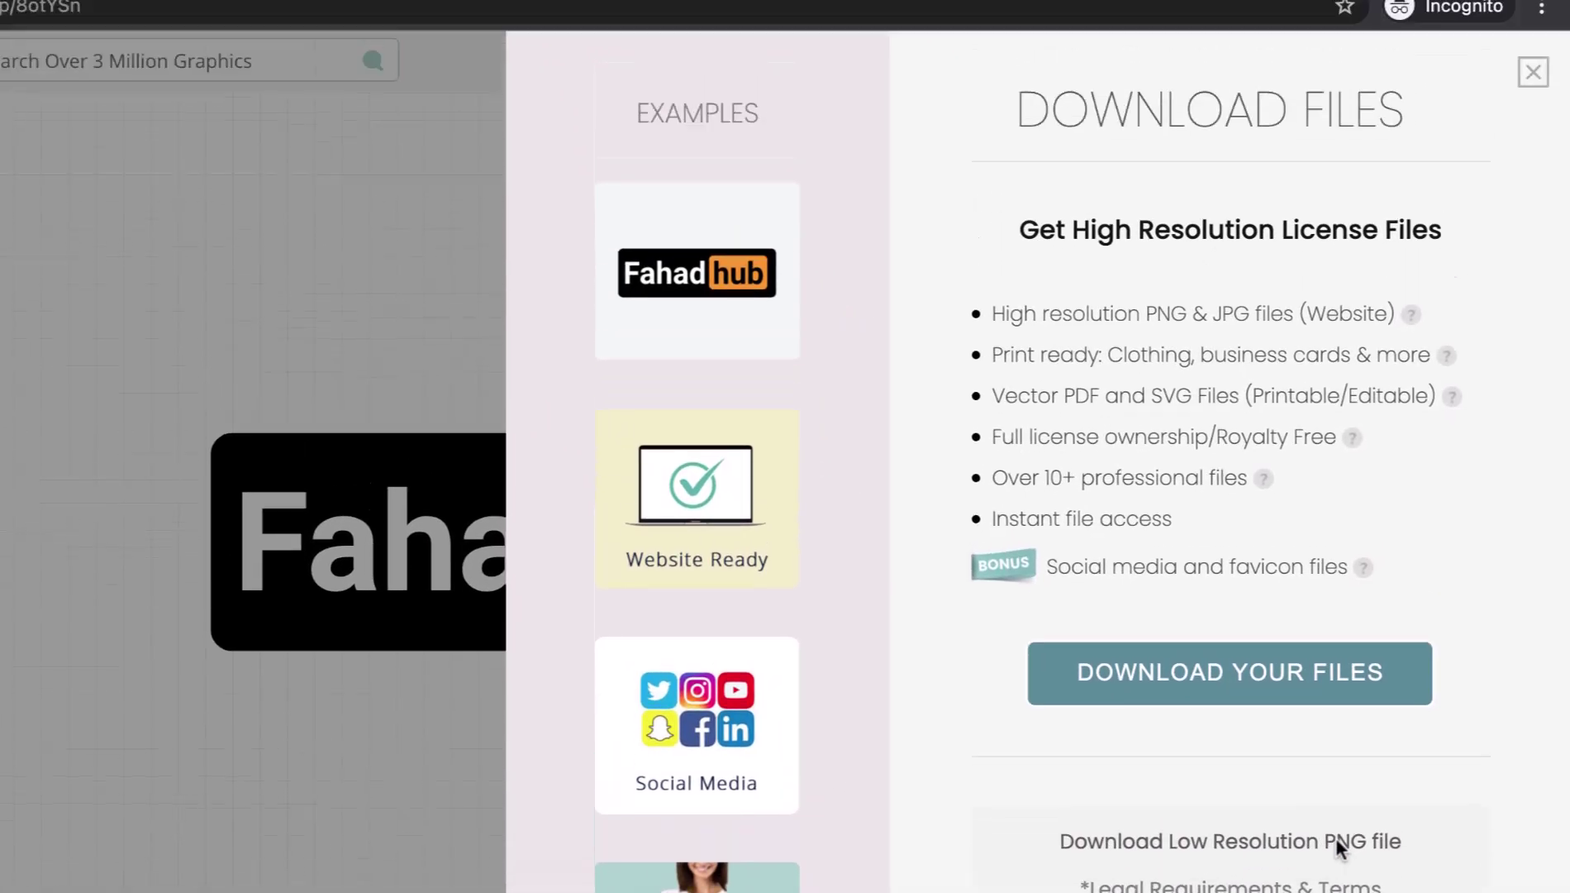
pyautogui.click(1336, 836)
pyautogui.click(990, 365)
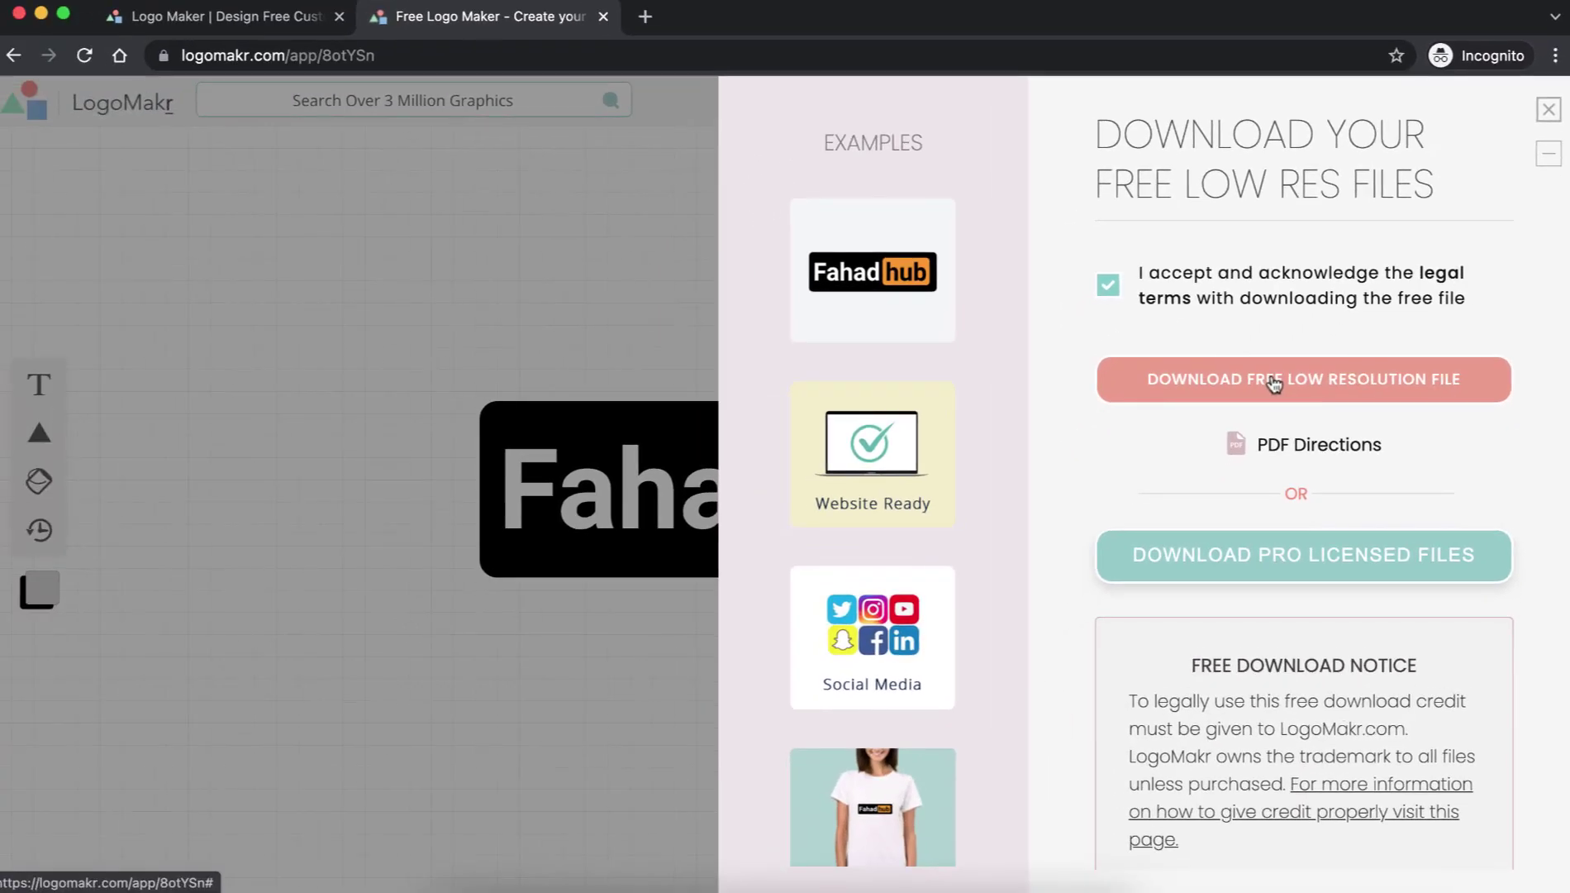
pyautogui.click(1274, 380)
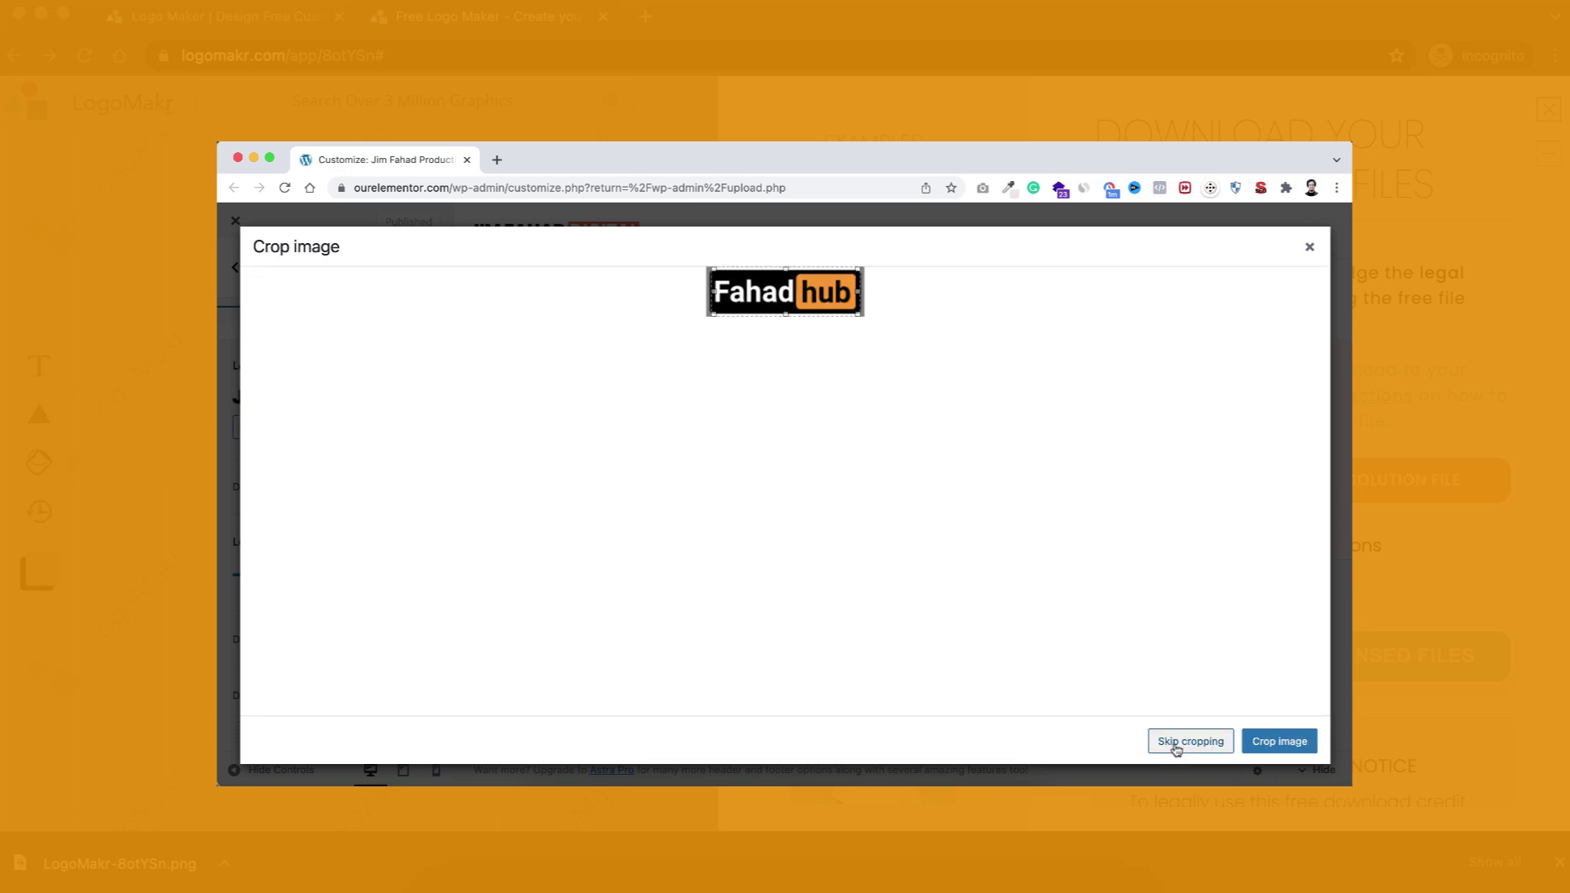
# Step: Use the uploaded Fahad hub PNG uncropped and scroll the preview up to the header
pyautogui.click(1175, 746)
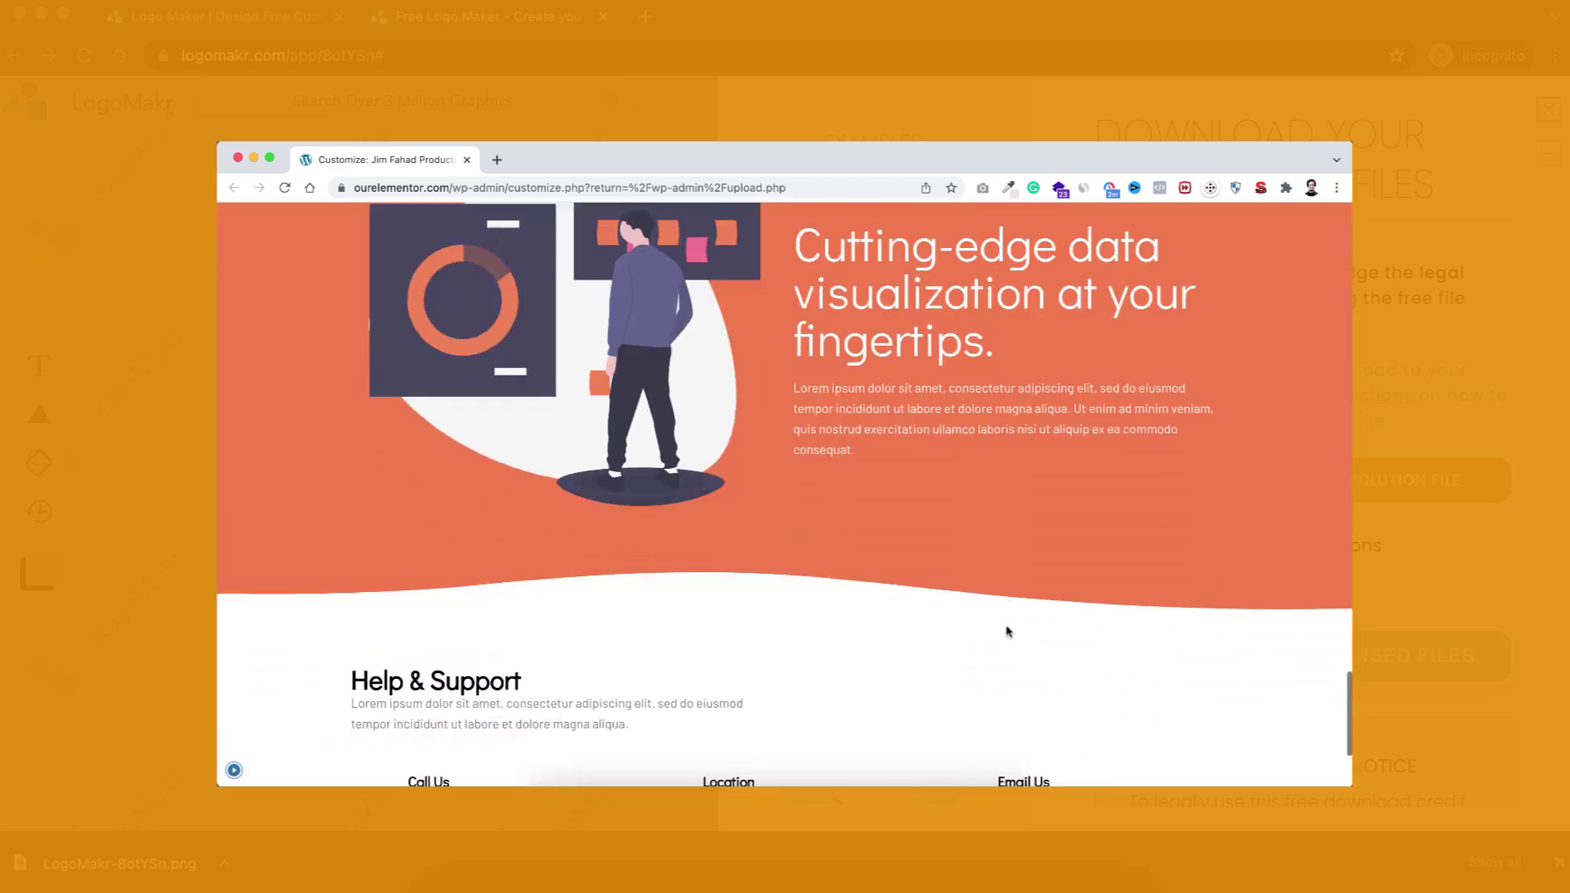
pyautogui.scroll(10, 1007, 630)
pyautogui.scroll(10, 1007, 631)
pyautogui.scroll(10, 1006, 631)
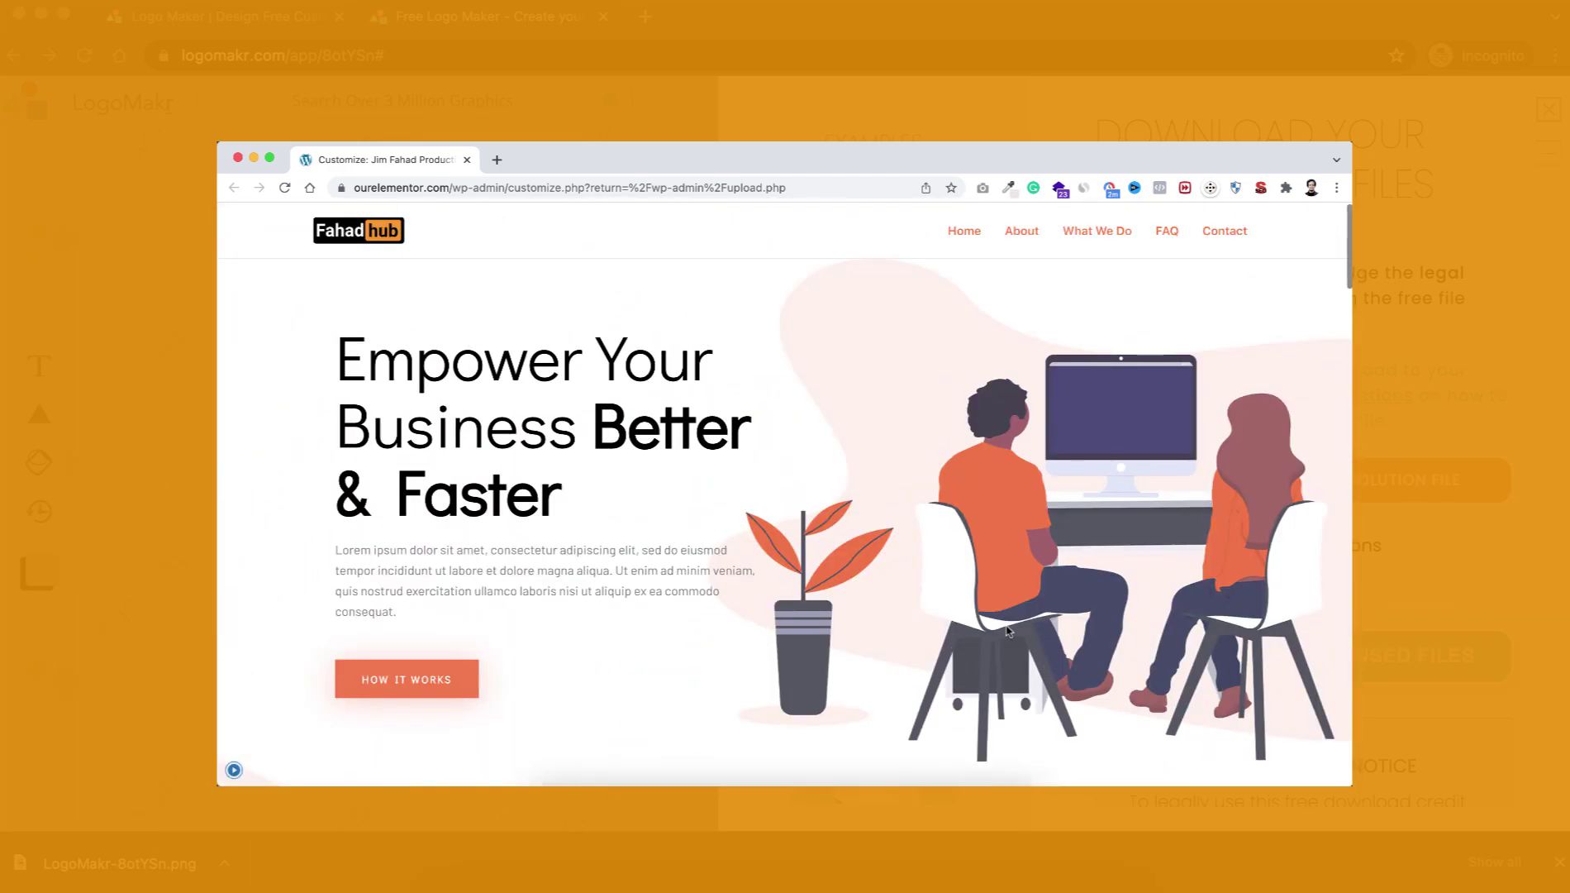